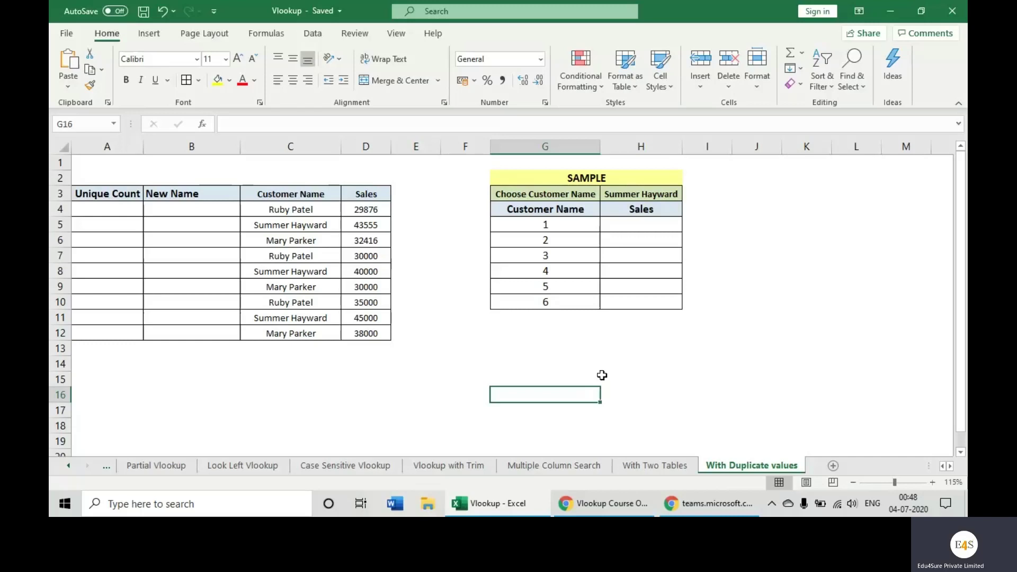
- Examine the Customer Name and Sales columns of the source table for customers that occur more than once
left_click_drag(300, 196, 366, 332)
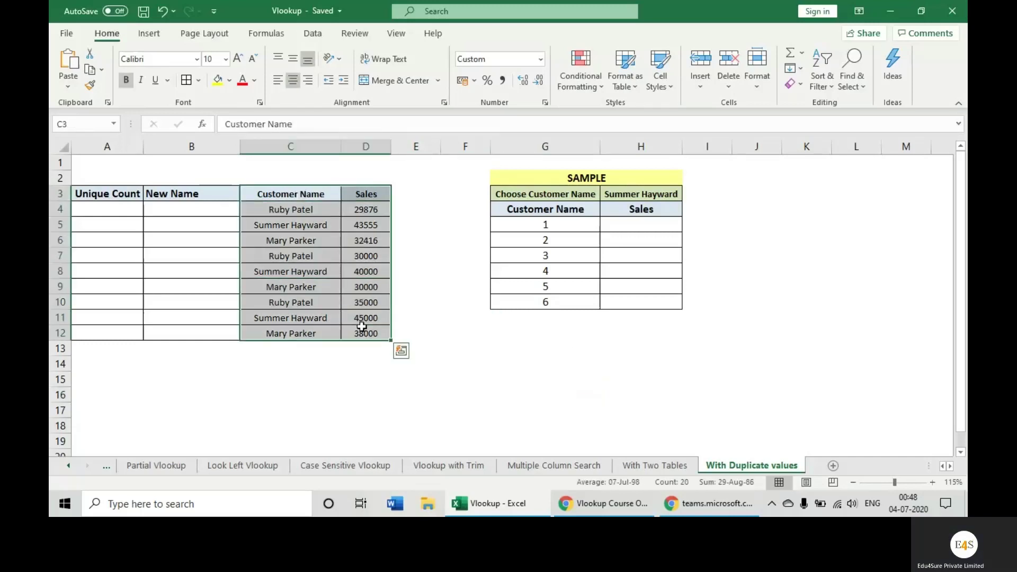
left_click(316, 210)
left_click(307, 255)
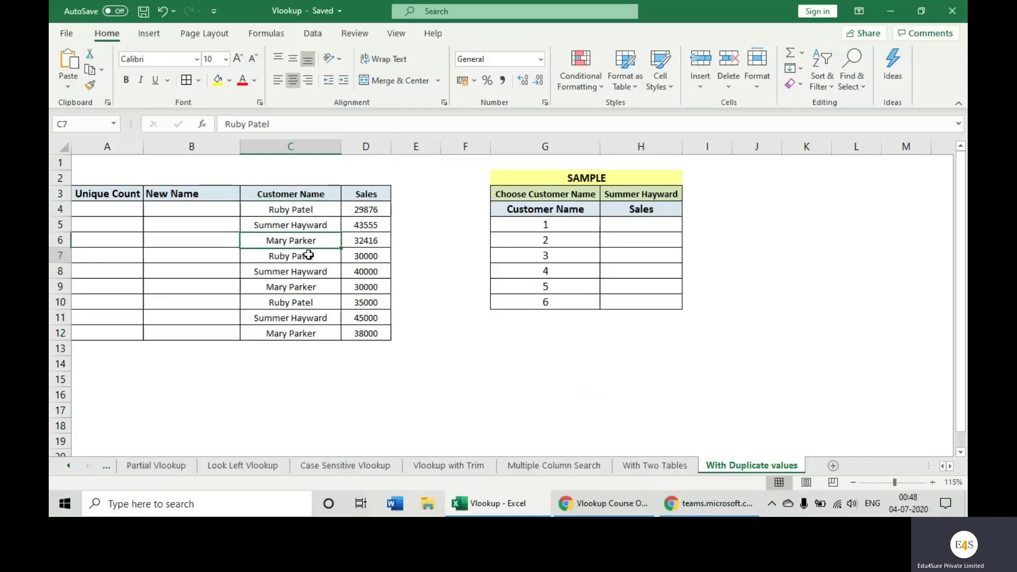
left_click(302, 303)
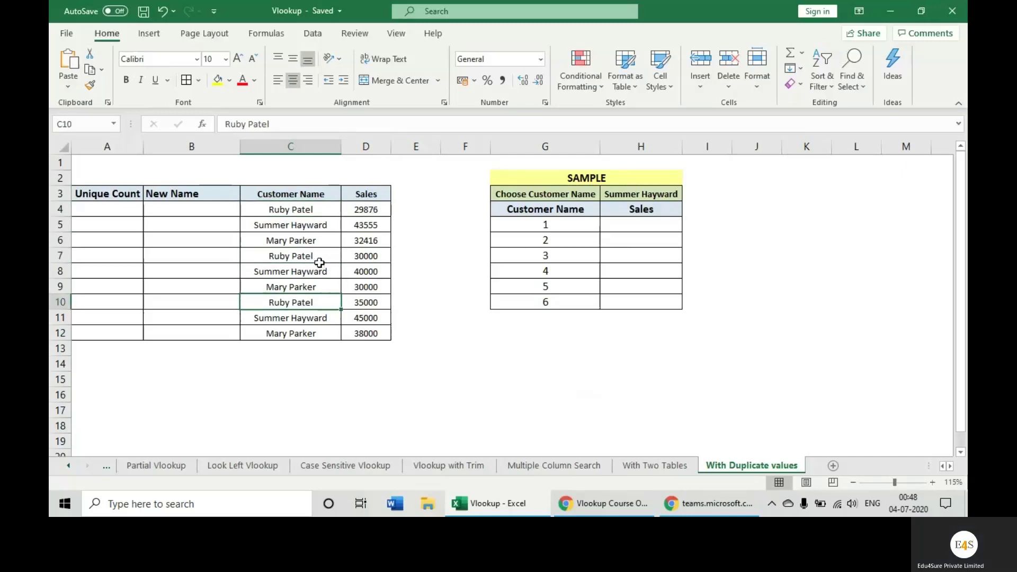
left_click(312, 224)
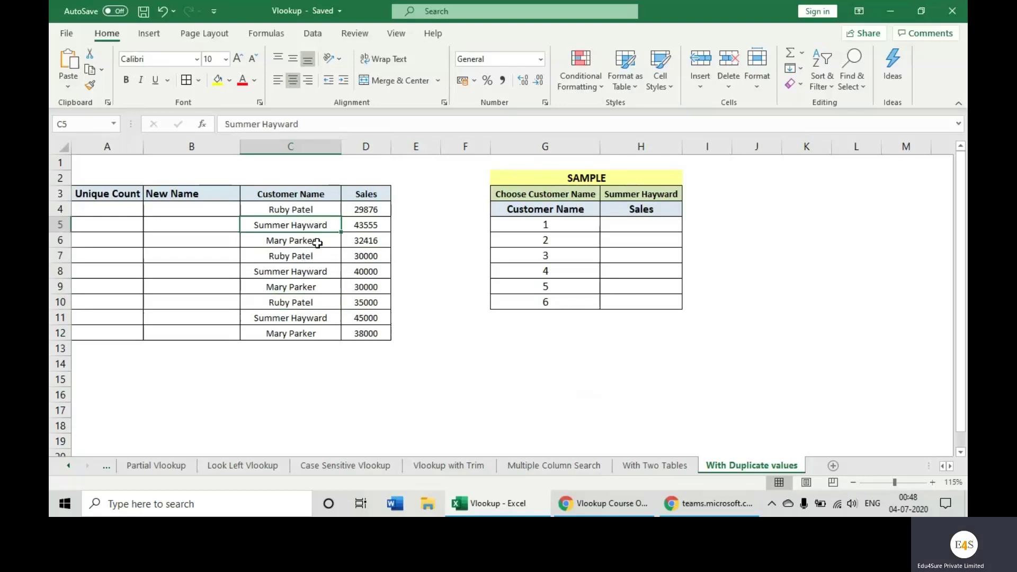
left_click(318, 242)
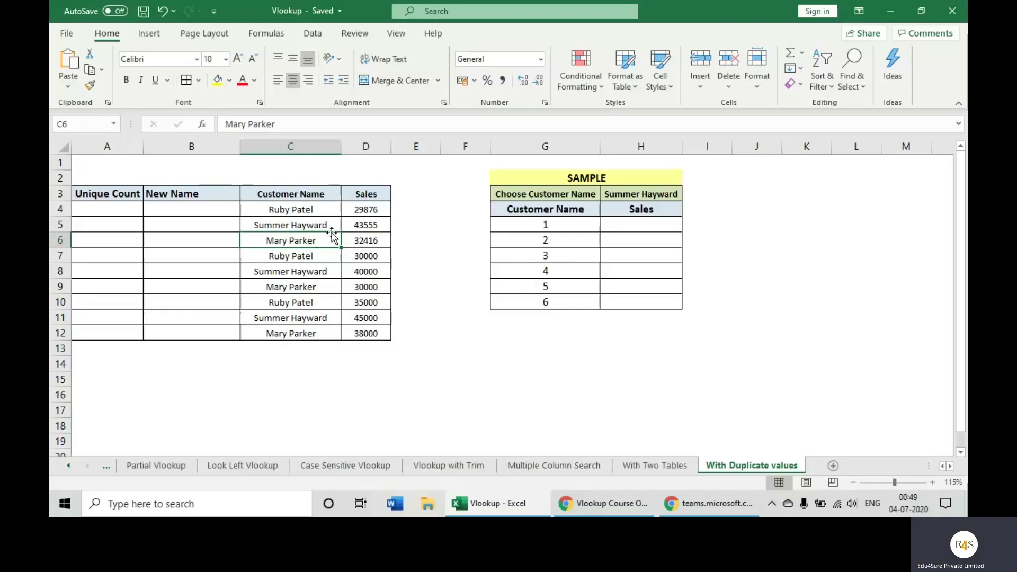
left_click(291, 209)
left_click_drag(291, 209, 365, 209)
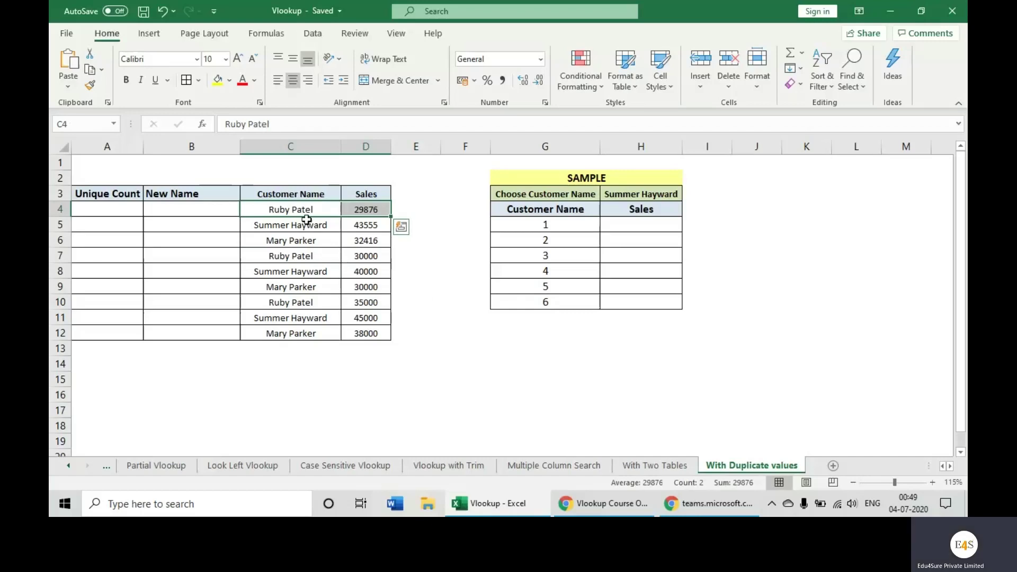
- Copy the first four customer names from C4:C7 into the sample table starting at G5
left_click_drag(306, 213, 309, 256)
key("ctrl+c")
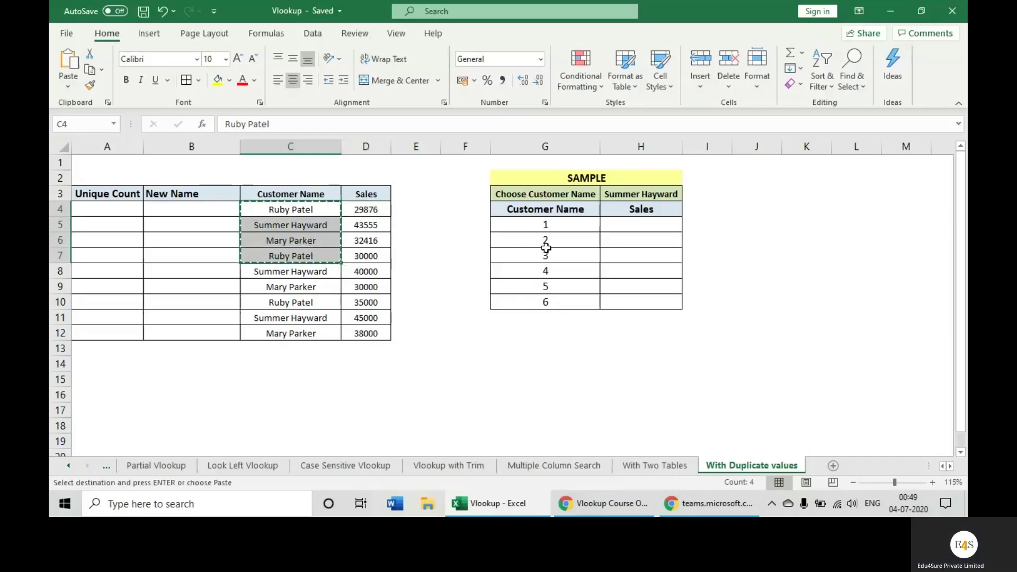
left_click(545, 225)
key("ctrl+v")
- Enter the formula =VLOOKUP(G5, C3:D12, 2, FALSE) in H5 to look up the first customer's sales
left_click(641, 224)
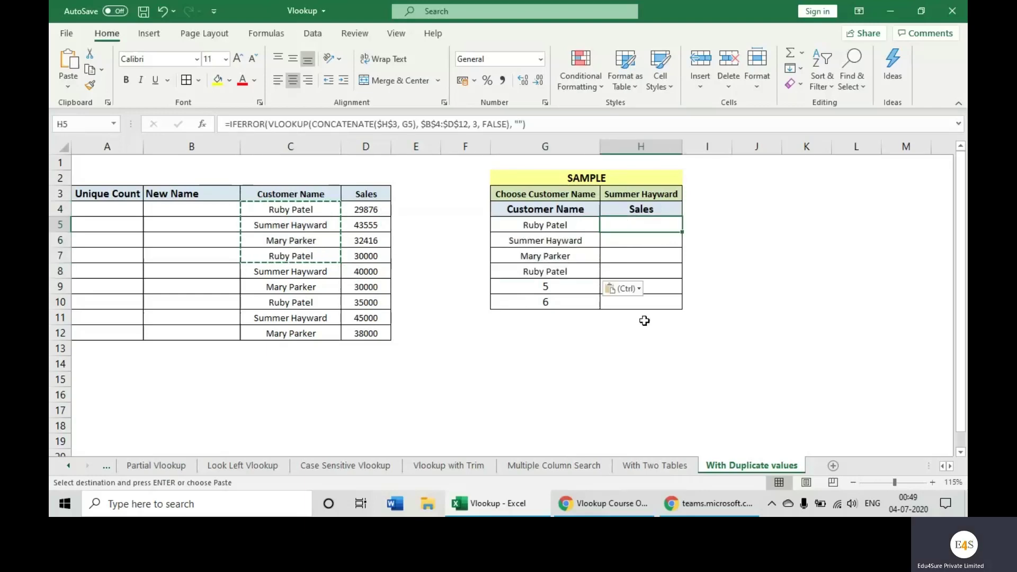
type("=vlookup(")
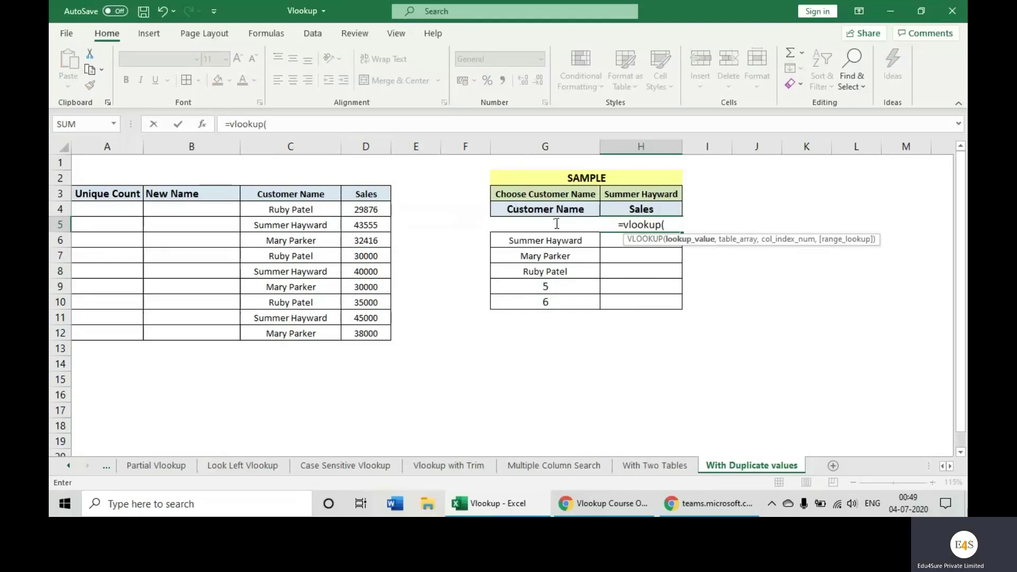
type("G5,")
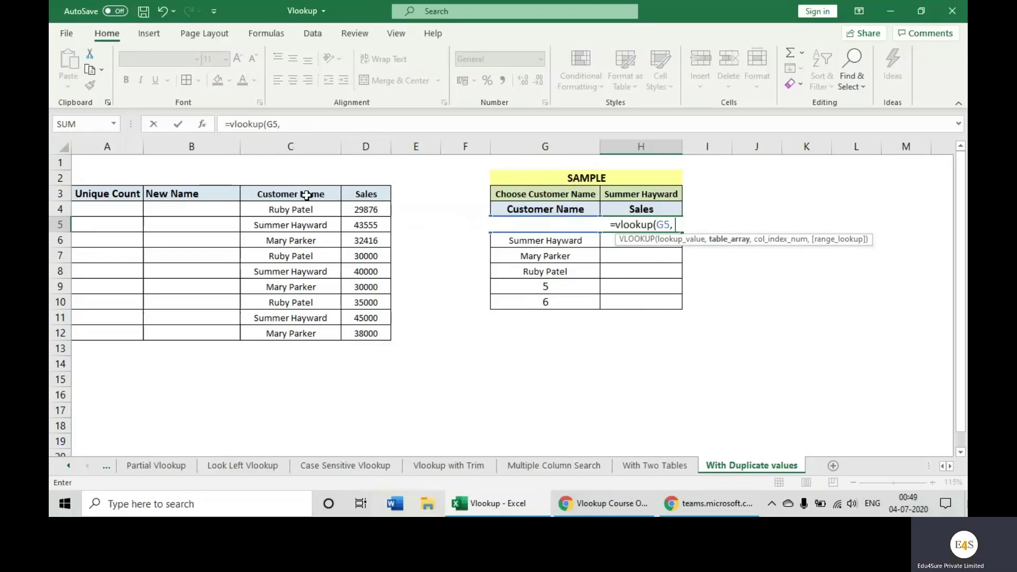
left_click_drag(305, 193, 374, 331)
type(",")
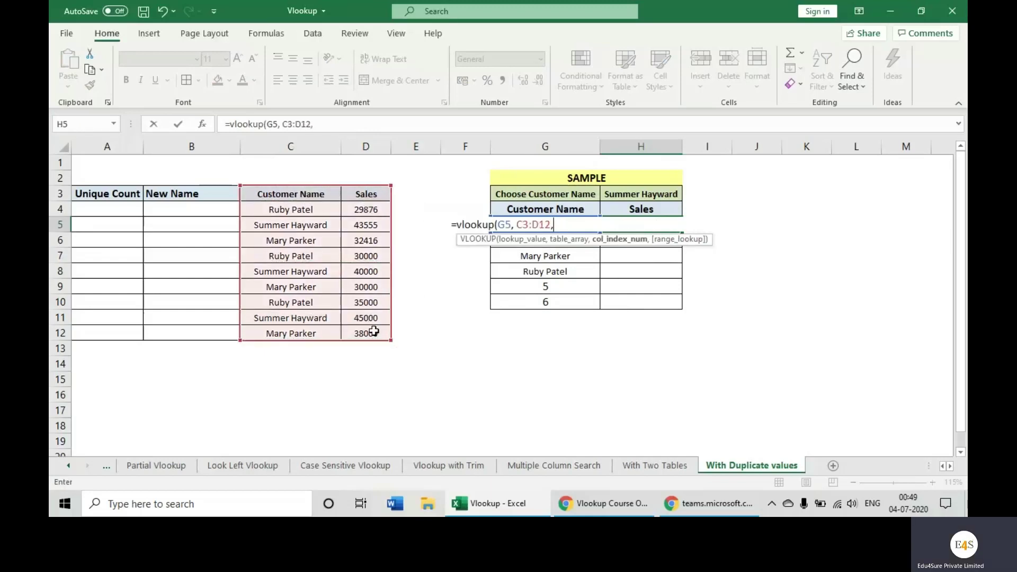
type(" C3:D12, false)")
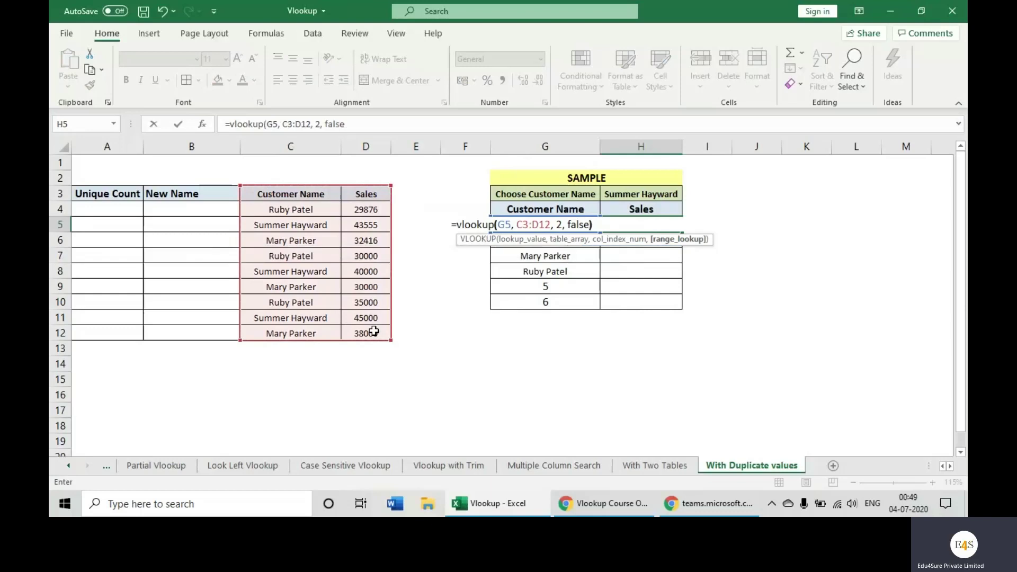
key("Return")
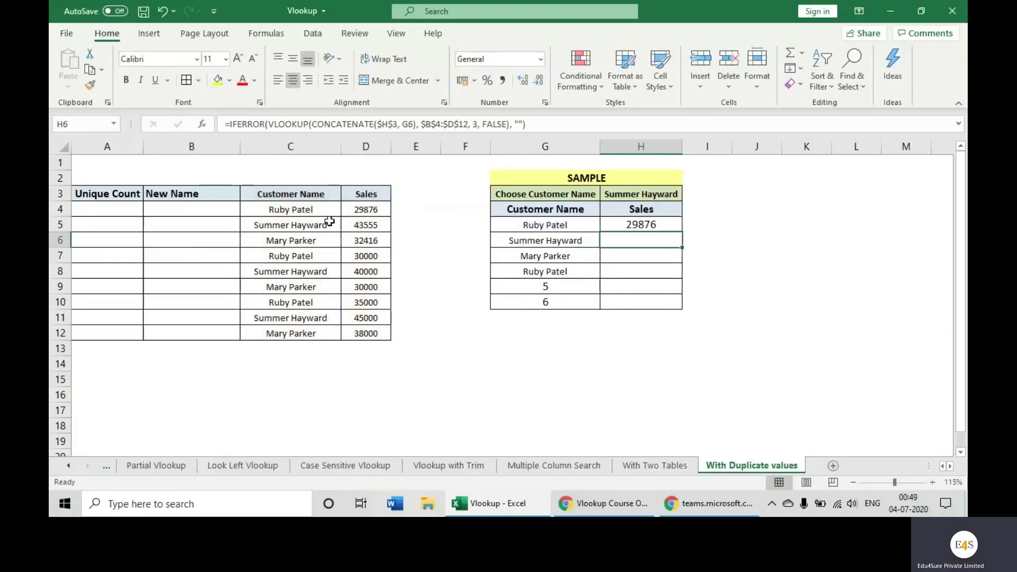
left_click(296, 211)
left_click(353, 210)
left_click(329, 213)
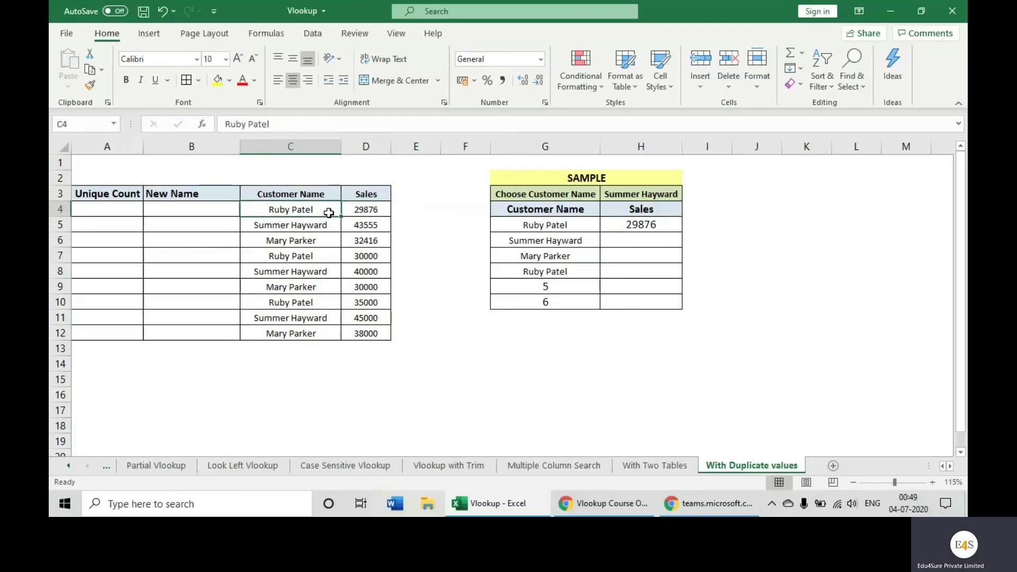
left_click(314, 256)
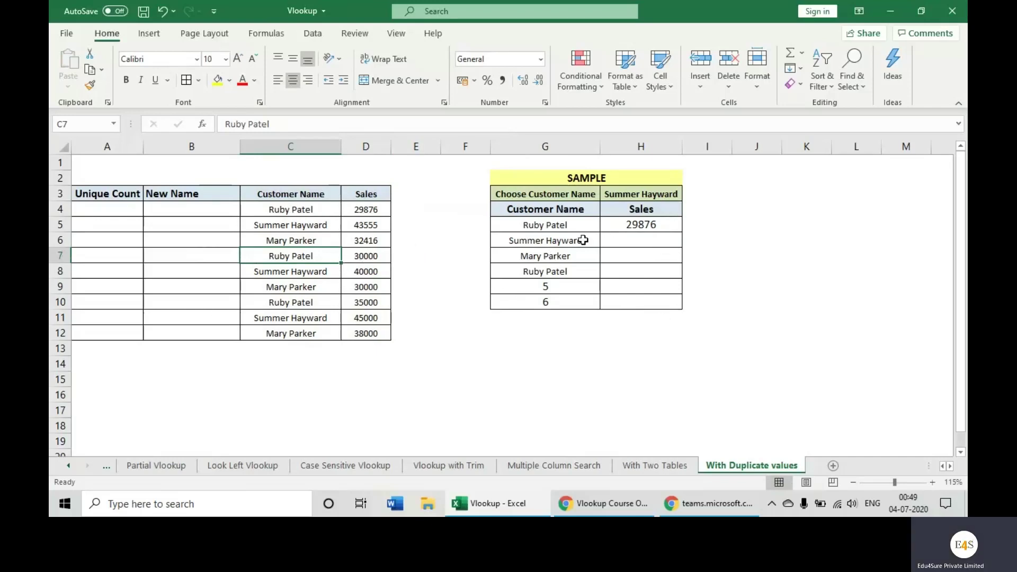
- Fill G5:G10 with the numbers 1 to 6 and clear the lookup formula from H5
left_click(563, 227)
type("1")
key("Return")
key("Delete")
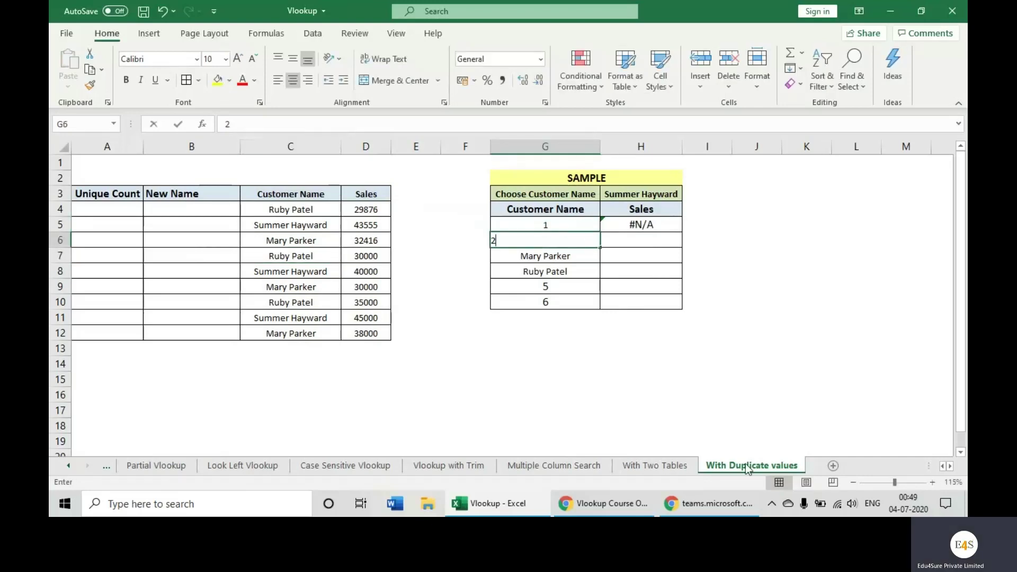
type("2")
key("Return")
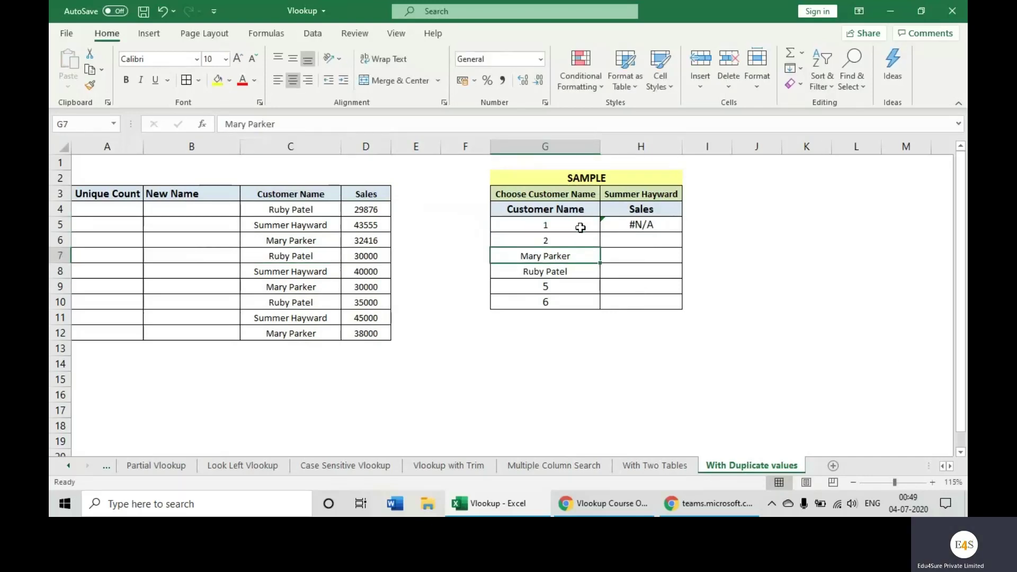
left_click_drag(583, 225, 586, 307)
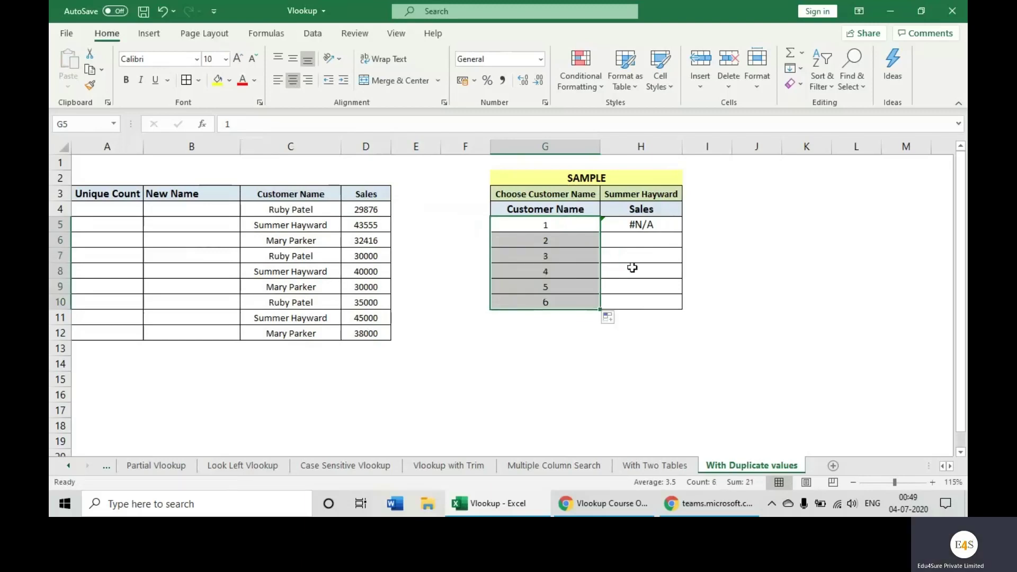
left_click(643, 224)
key("Delete")
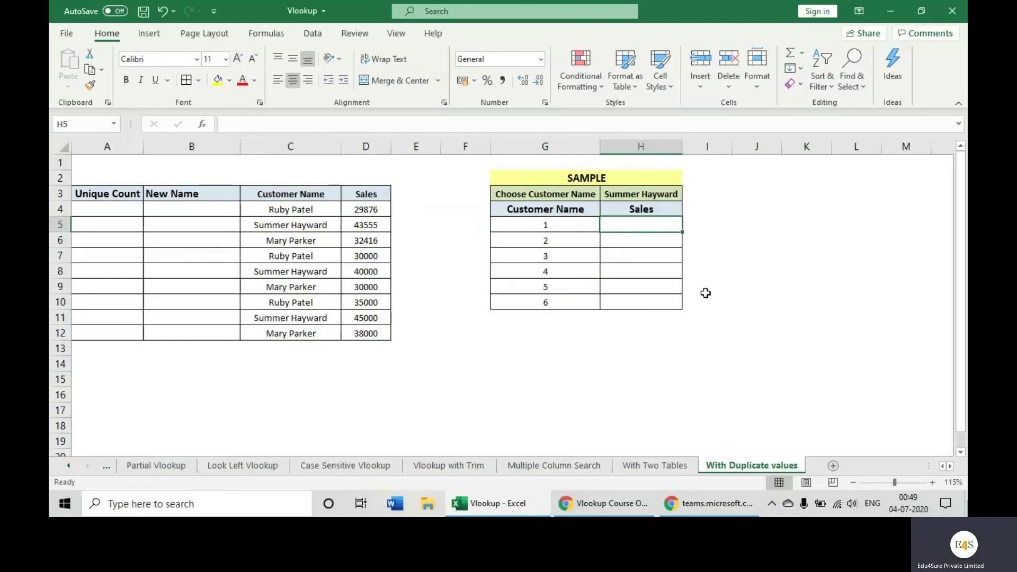
- Choose the same customer as in C6 from the customer name list in H3
left_click(667, 195)
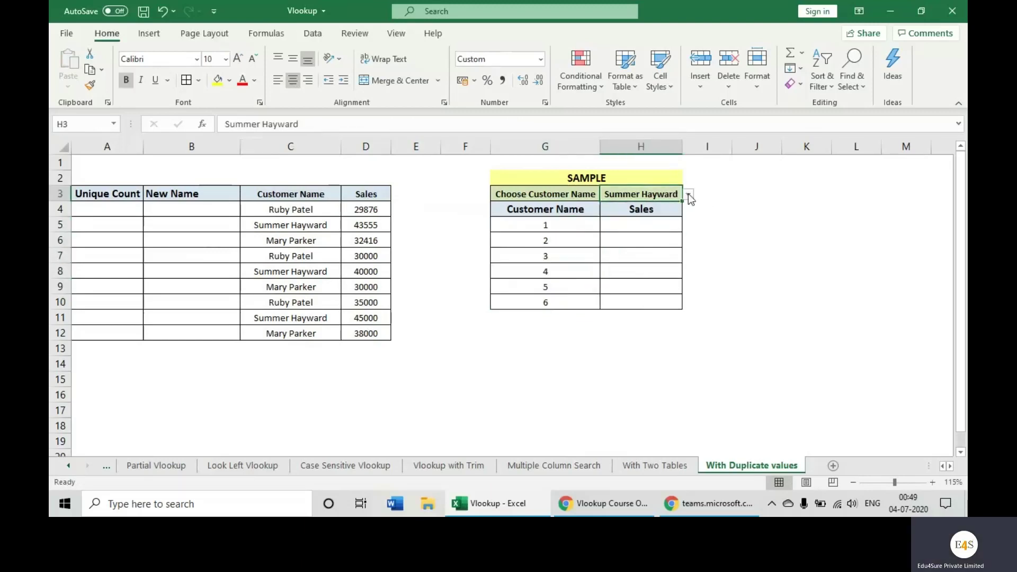
left_click(688, 195)
left_click(620, 228)
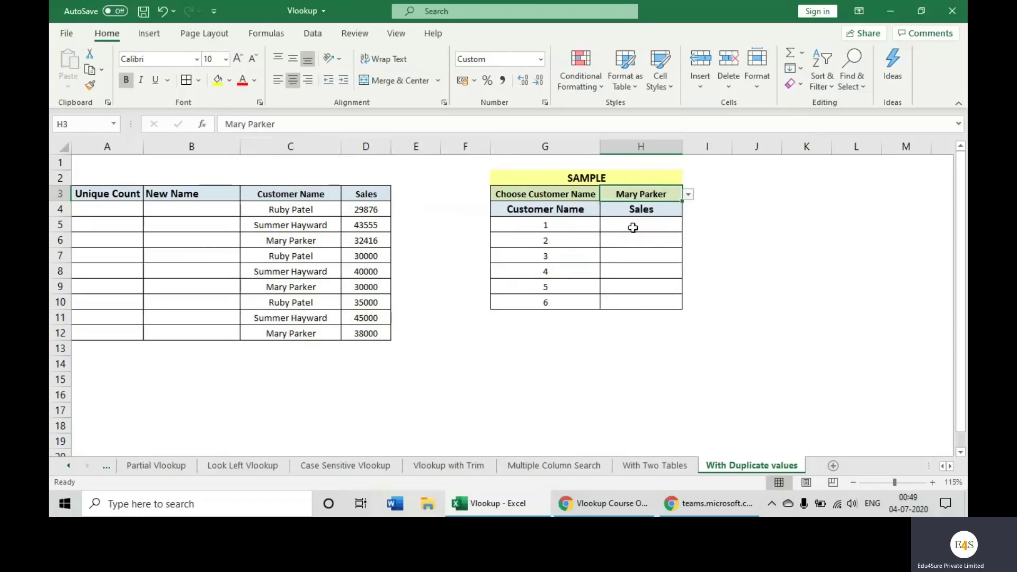
- Examine the sample table's Sales cells and the source table's Customer Name and Sales columns
left_click(624, 225)
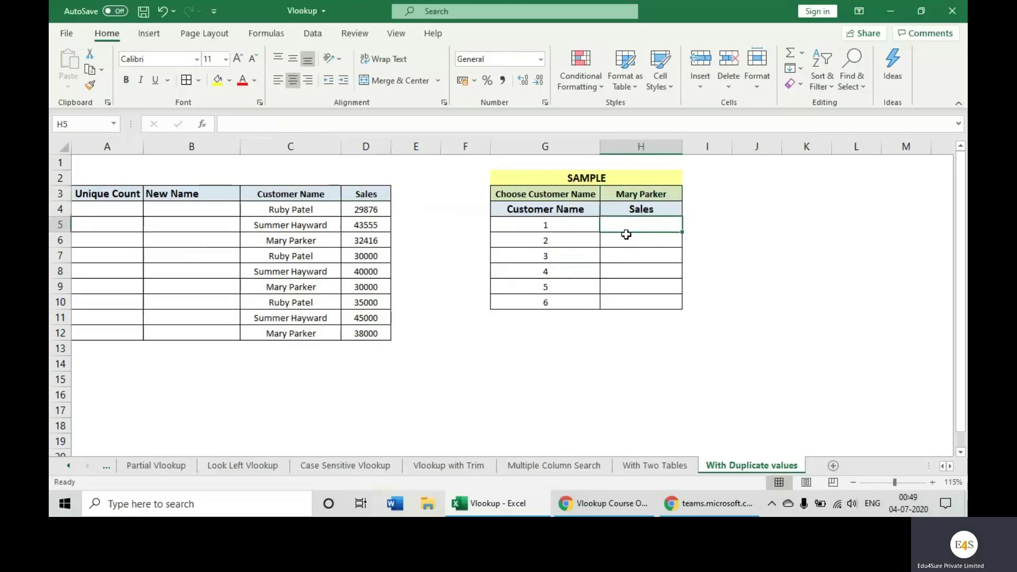
left_click_drag(626, 231, 630, 272)
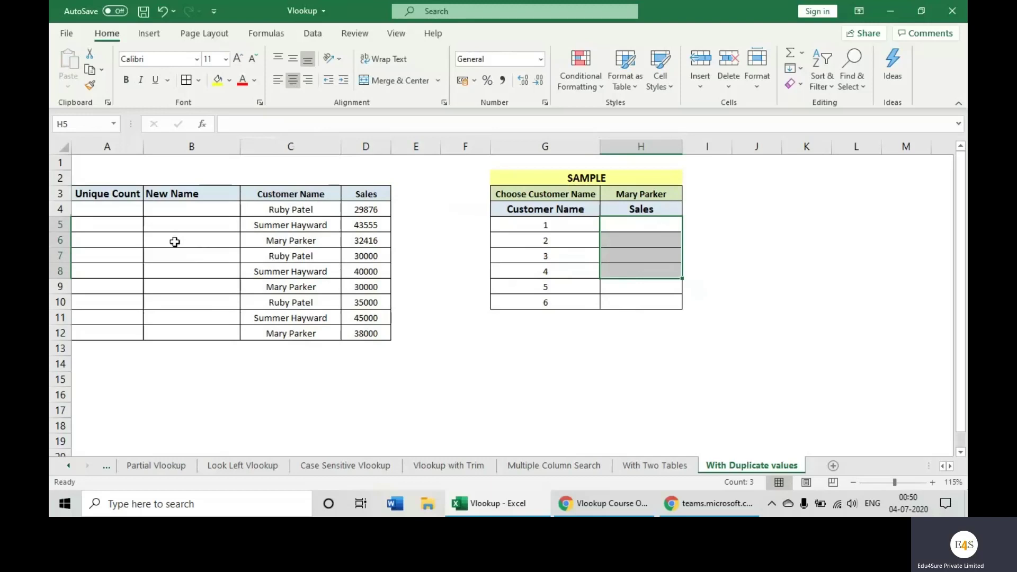
left_click(271, 226)
left_click_drag(279, 212, 278, 331)
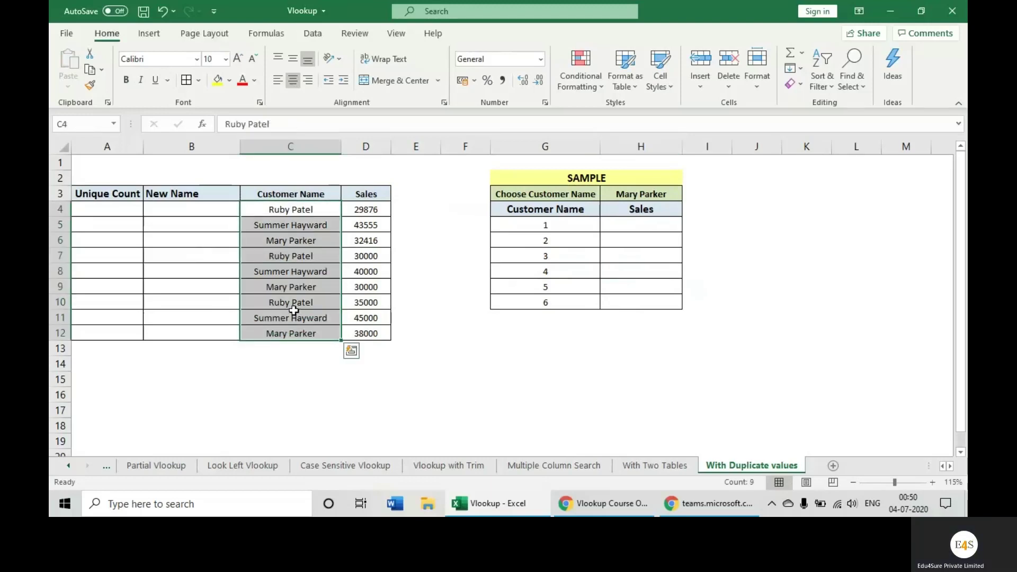
left_click_drag(363, 212, 369, 350)
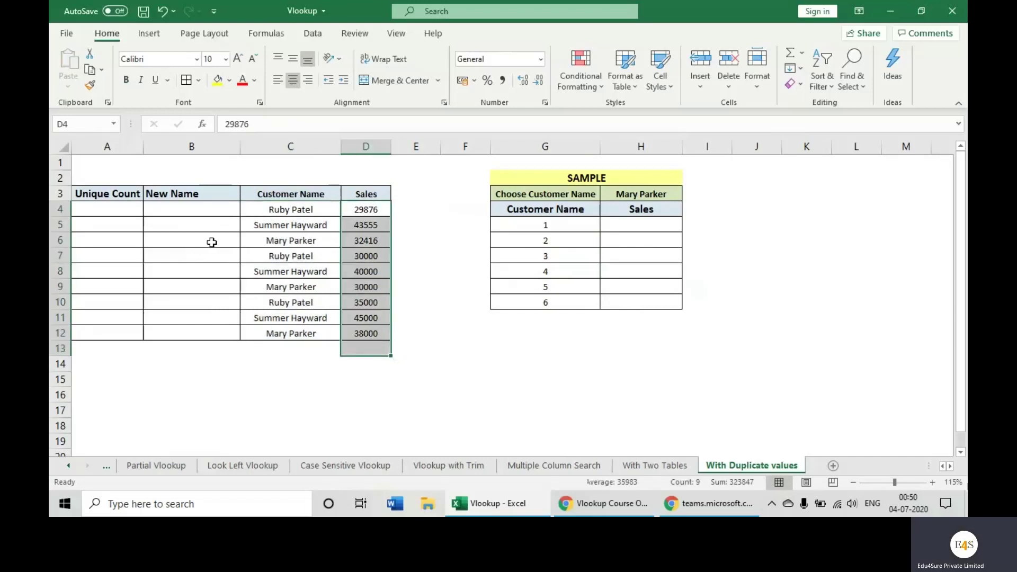
left_click_drag(296, 205, 295, 333)
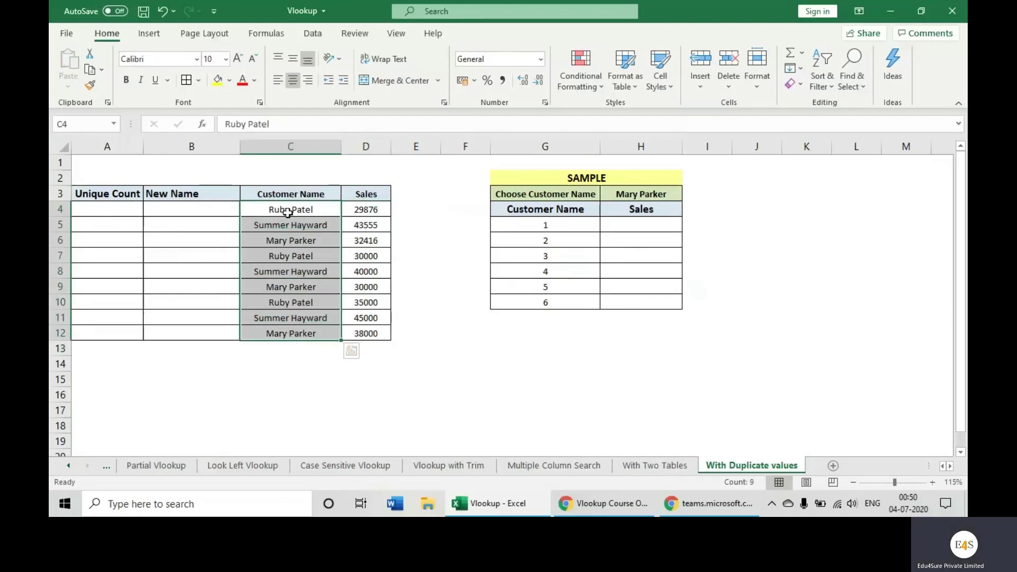
left_click_drag(290, 211, 293, 334)
left_click(316, 209)
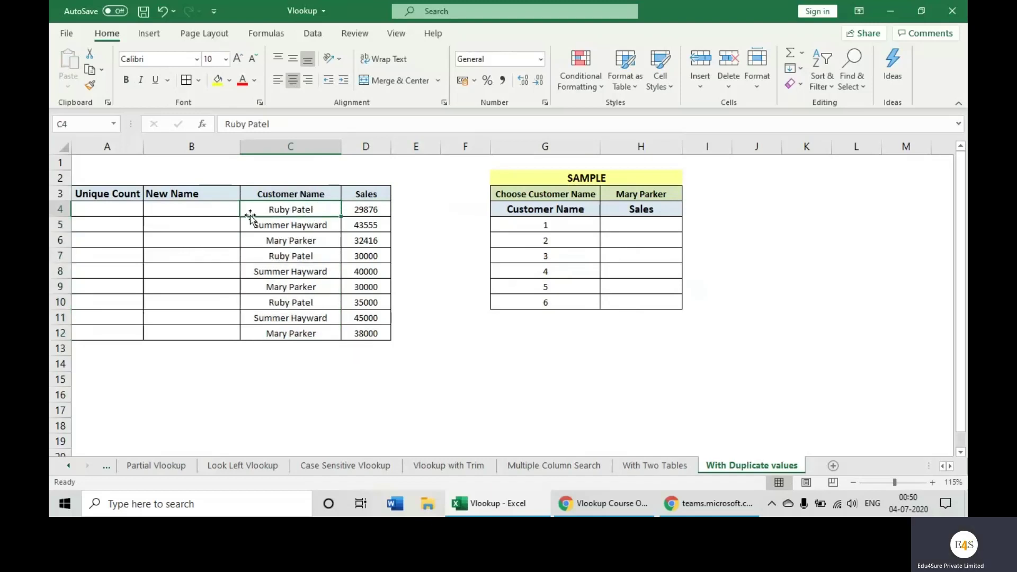
- Fill the Unique Count column with occurrence numbers: 1 in A4:A6, 2 in A7:A9 and 3 in A10:A12
left_click(118, 210)
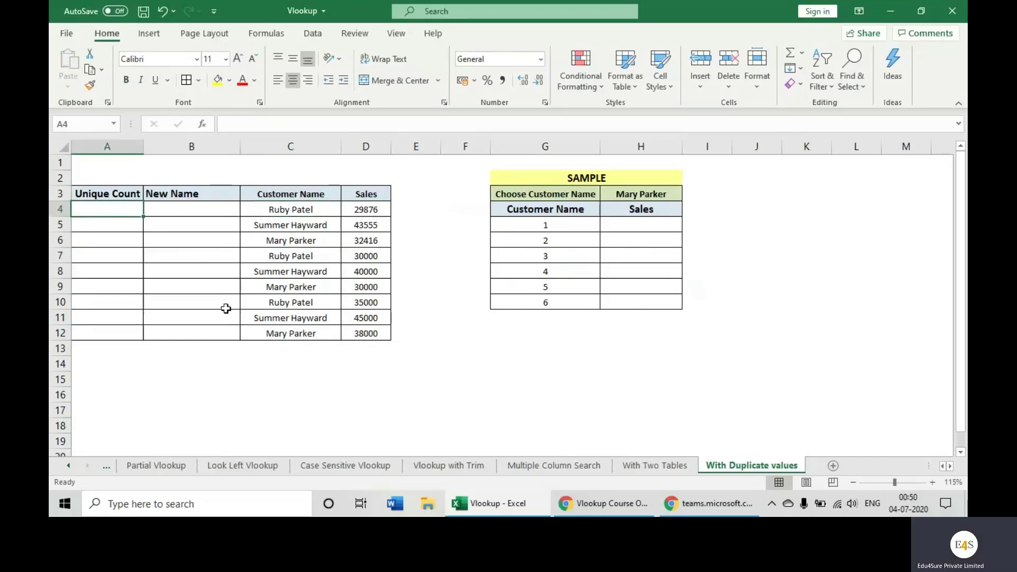
type("1")
key("Return")
type("1")
key("Return")
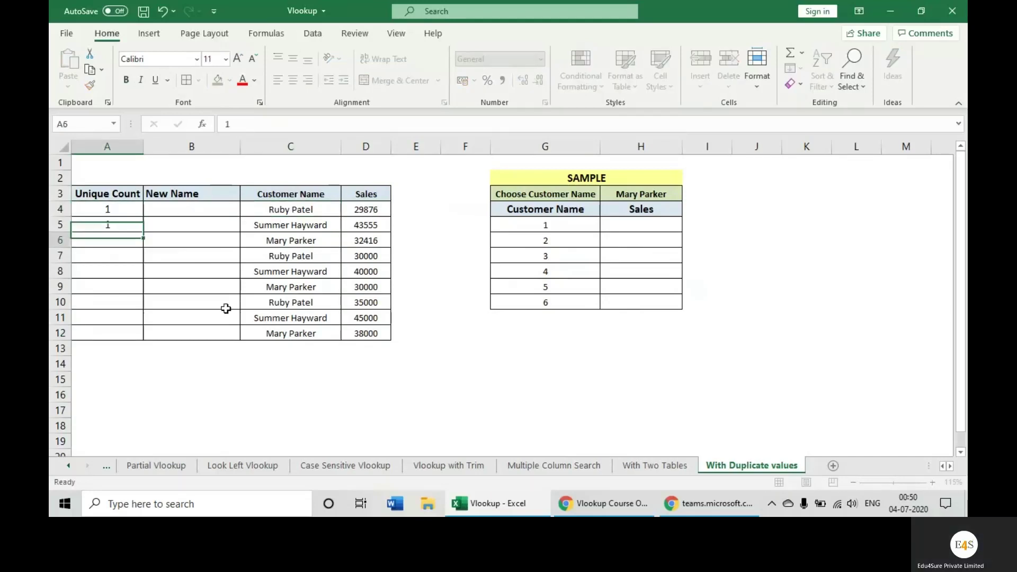
type("1")
key("Return")
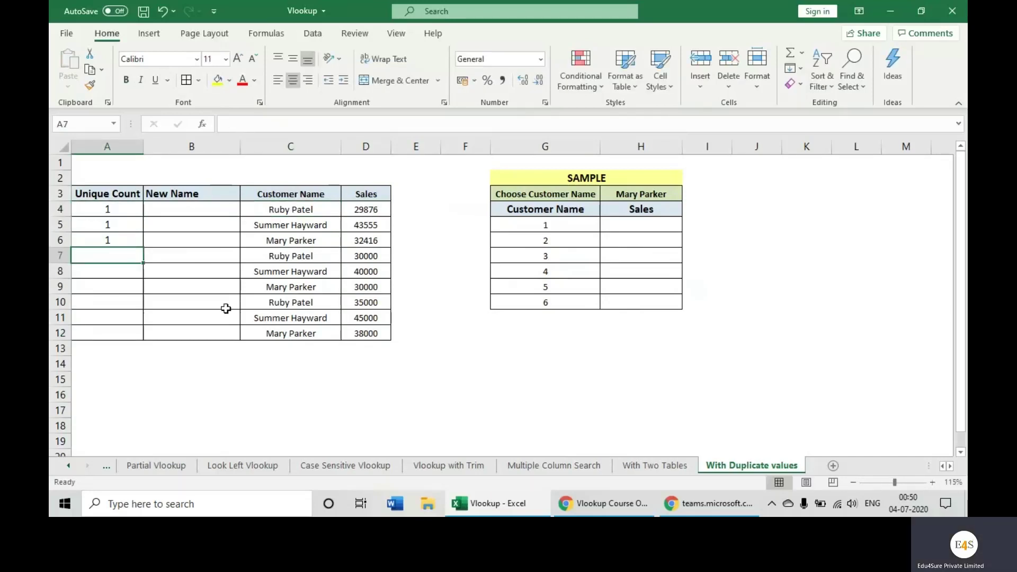
type("2")
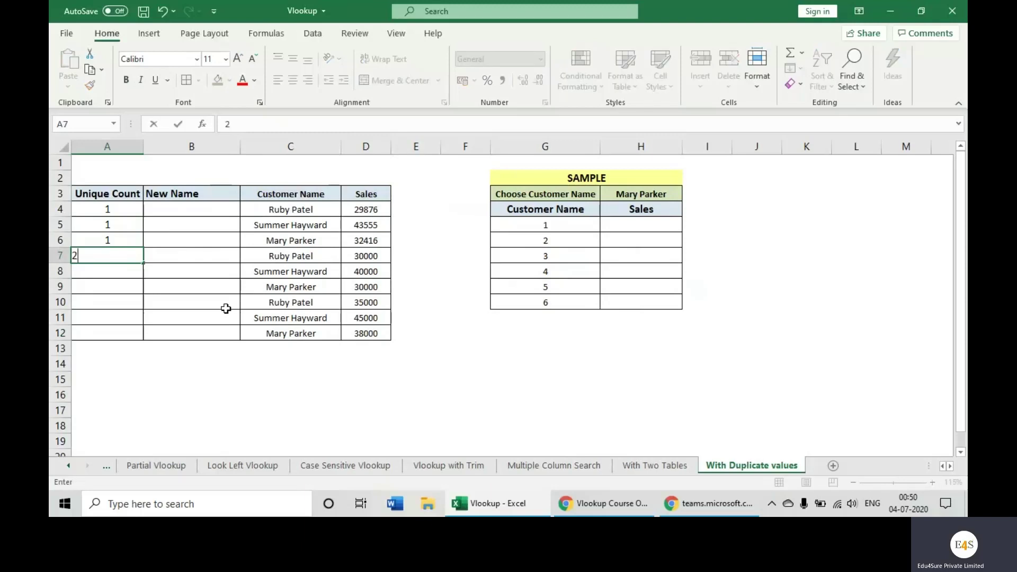
key("Return")
type("2")
key("Return")
type("2")
key("Return")
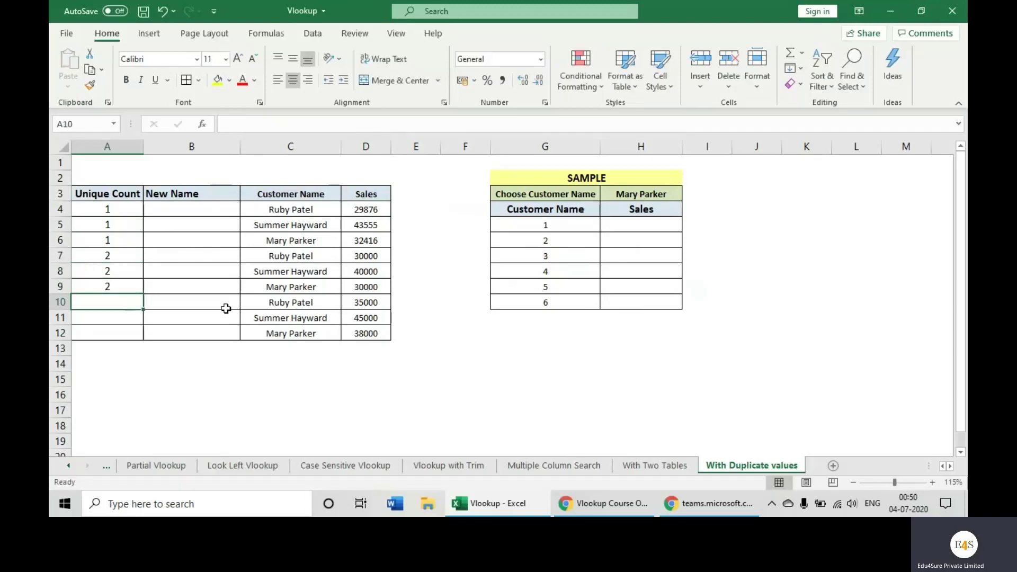
type("3")
key("Return")
type("3")
key("Return")
type("3")
key("Return")
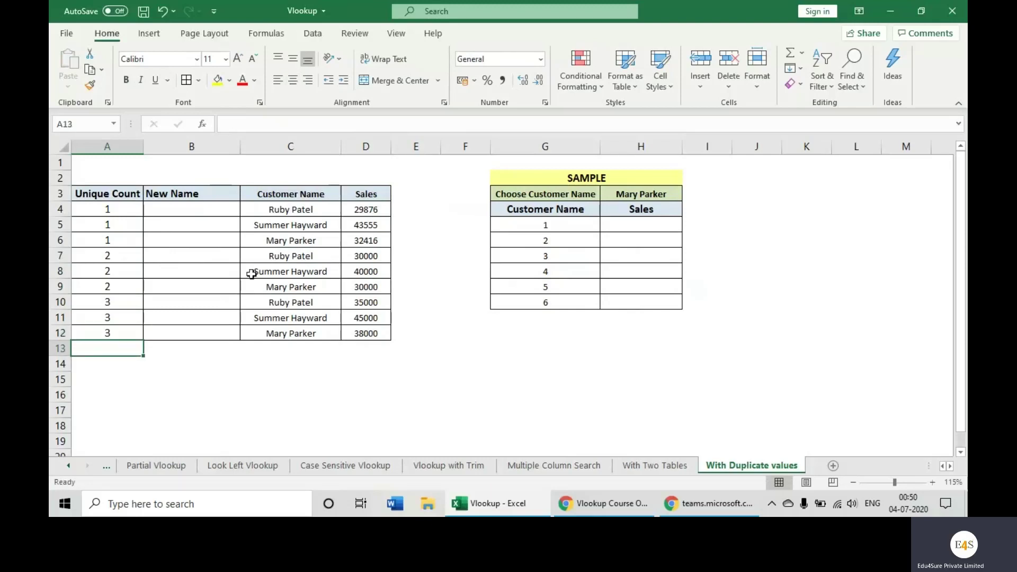
left_click(123, 211)
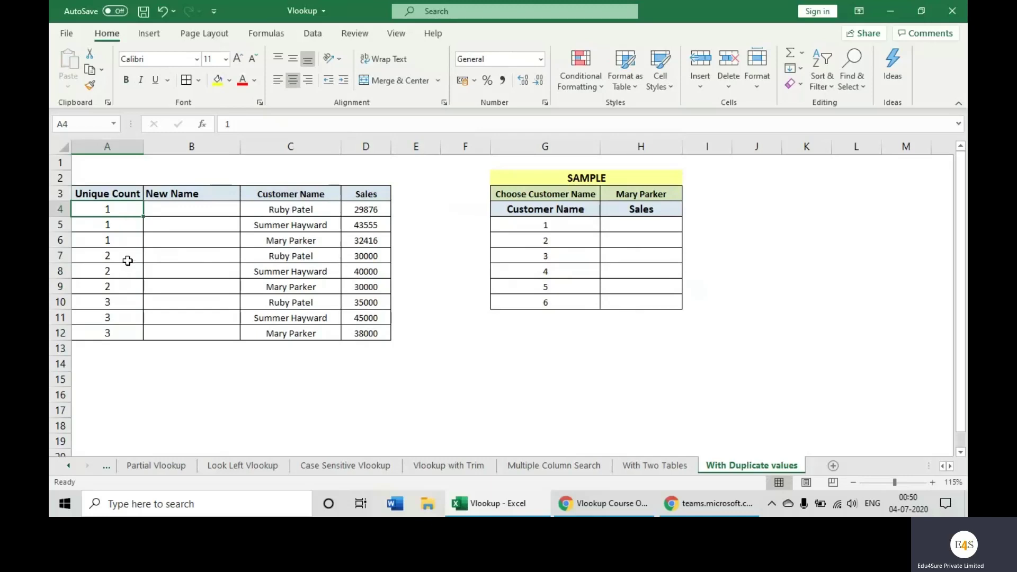
left_click(130, 258)
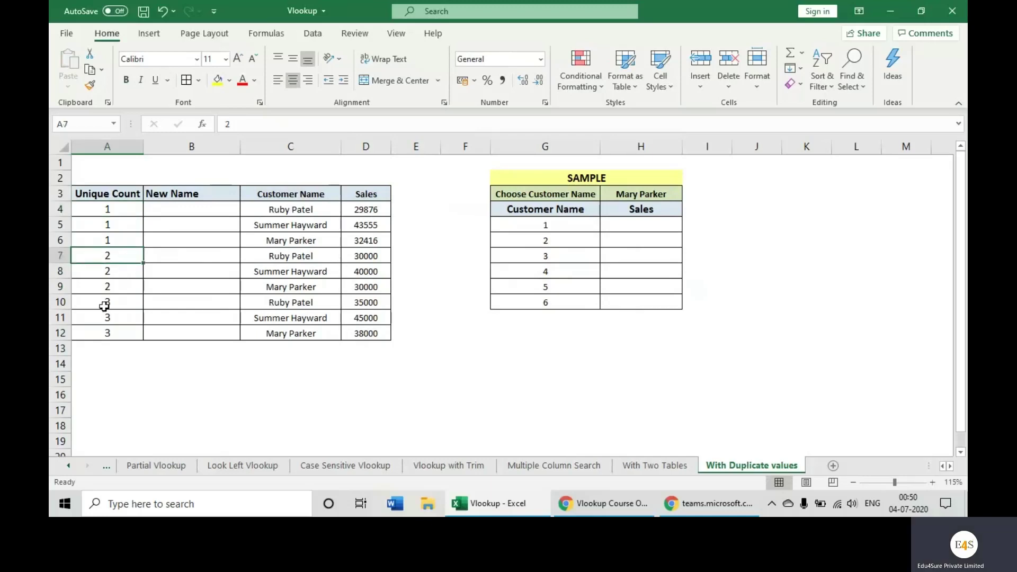
- Clear the manually entered occurrence numbers from the Unique Count cells A4:A12
left_click(105, 306)
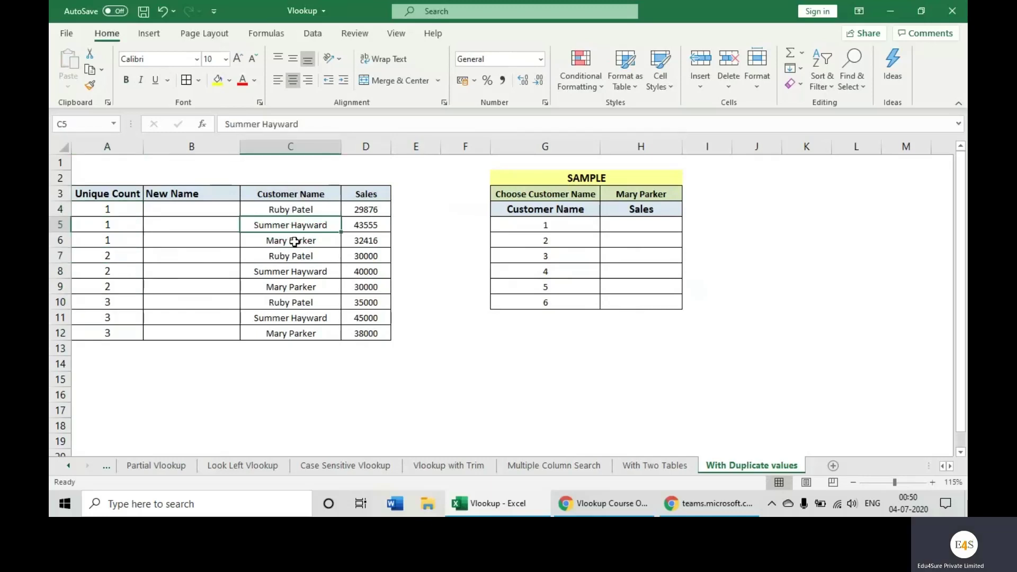
left_click_drag(111, 217, 120, 337)
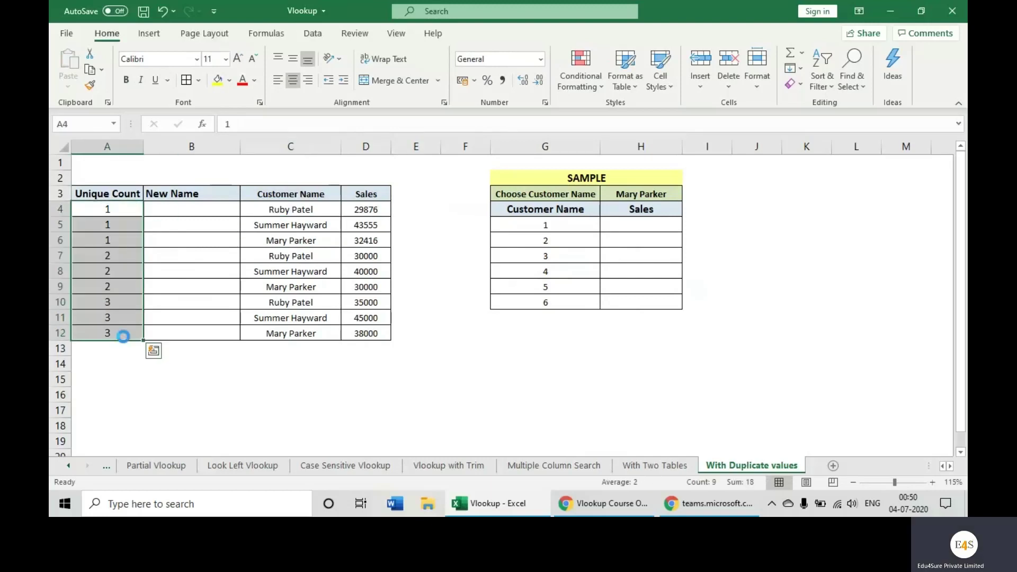
key("Delete")
- Enter the formula =COUNTIF($C$4:C4, C4) in A4 to number each customer name's occurrences
left_click(112, 210)
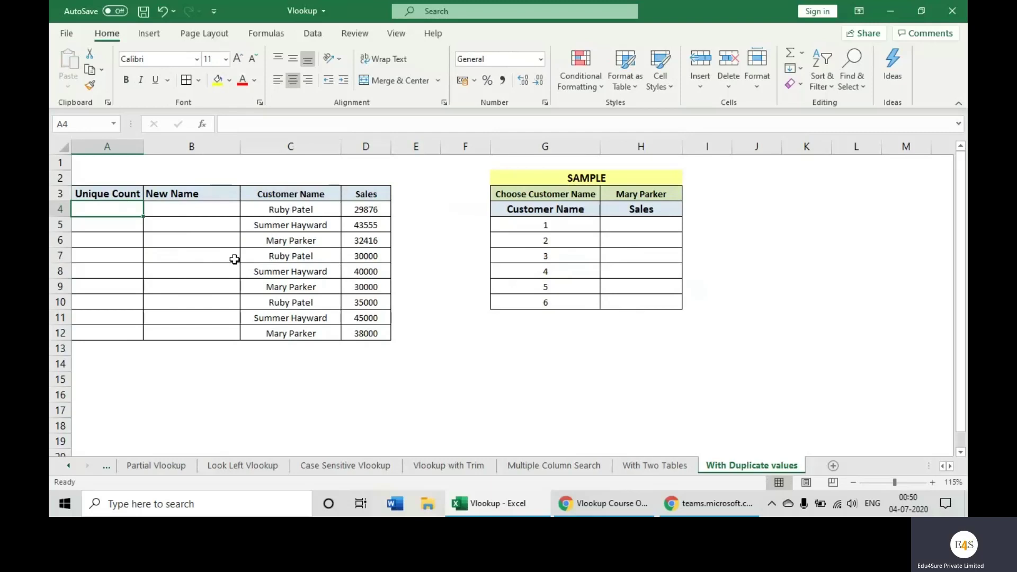
type("=c")
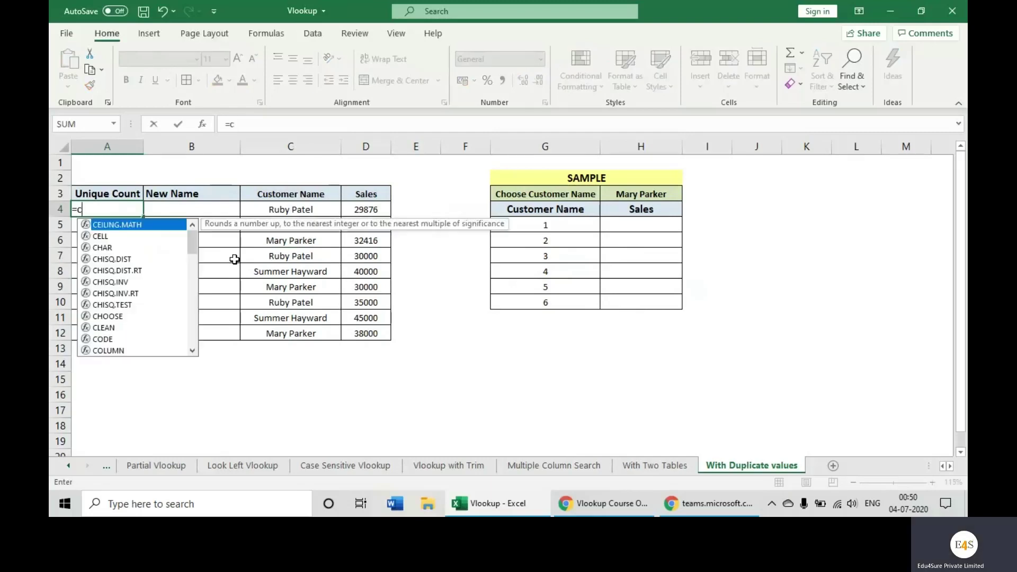
type("ountif($")
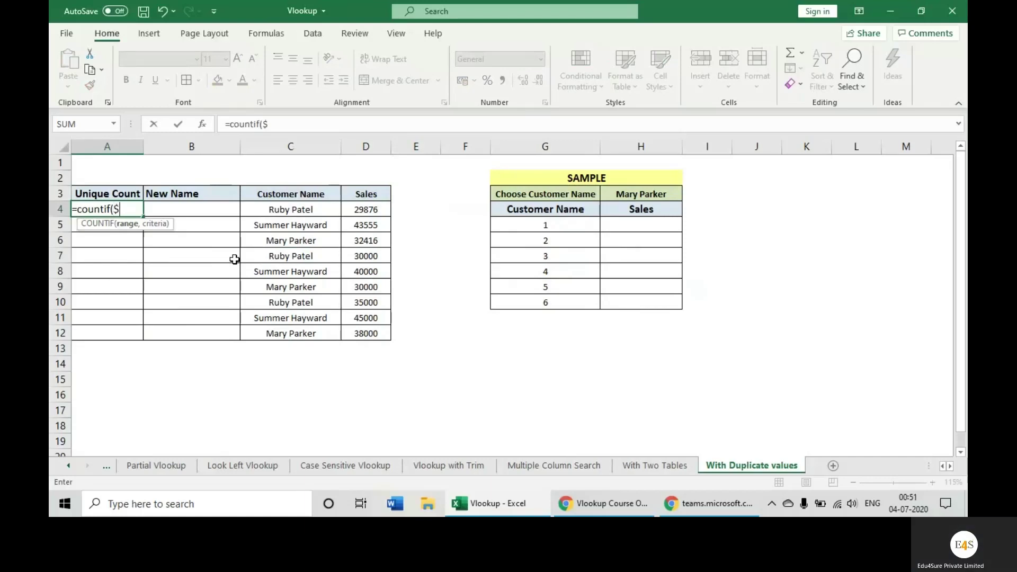
type("C")
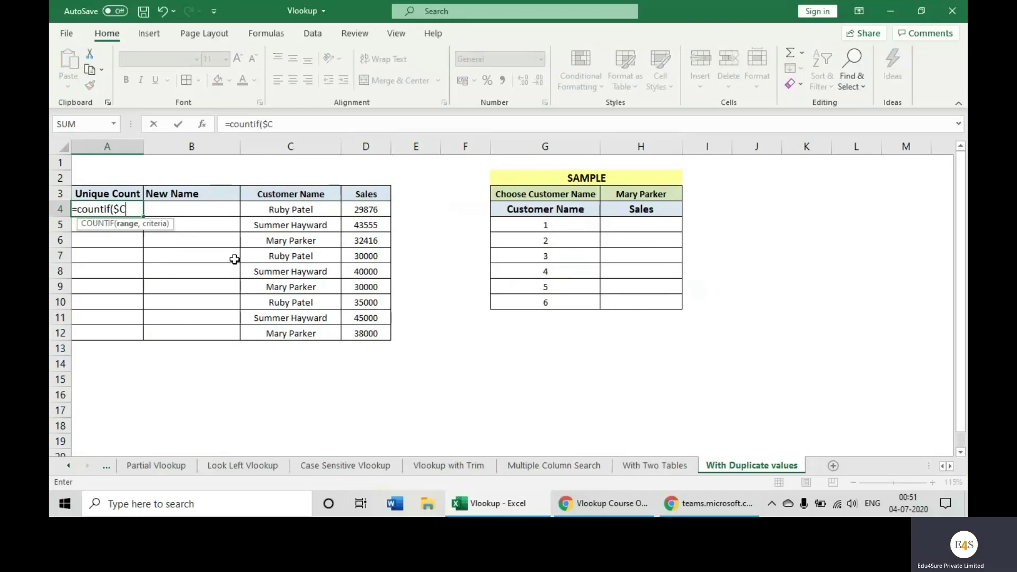
type("$")
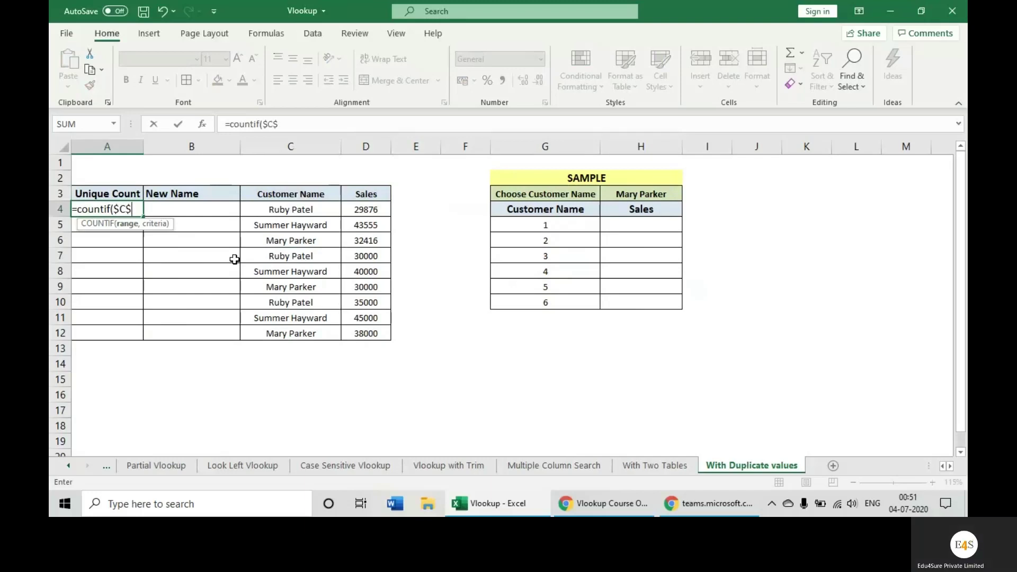
type("4:")
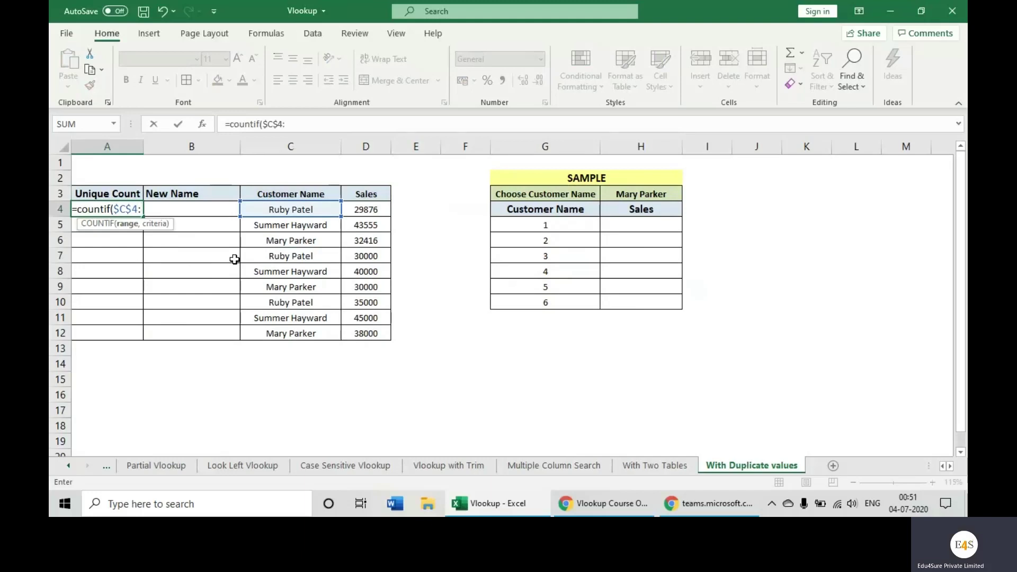
type("C4")
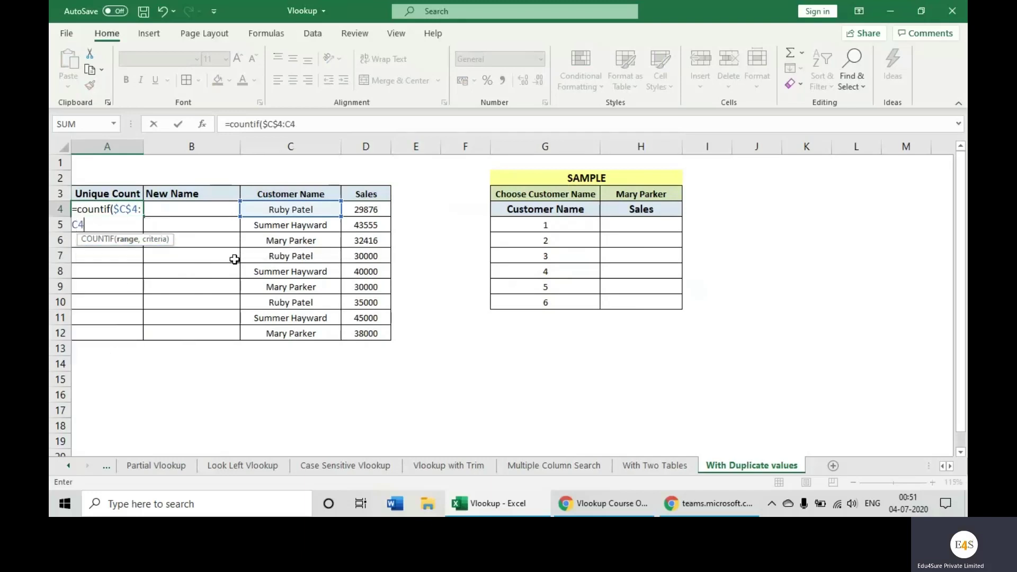
type(", C4")
key("Return")
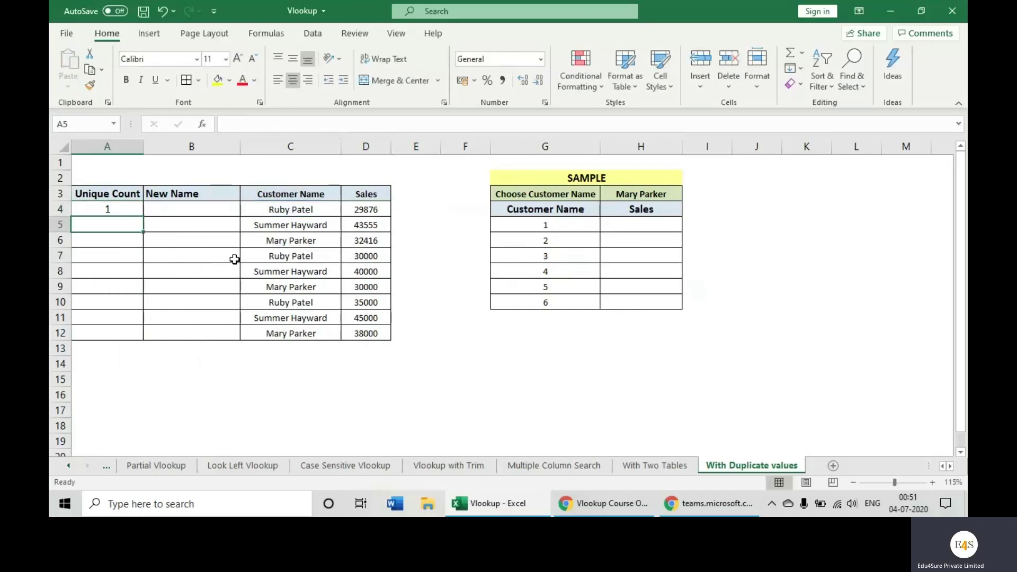
- Fill the COUNTIF formula from A4 down to A12 and widen the Unique Count column
left_click(130, 212)
left_click_drag(143, 218, 129, 345)
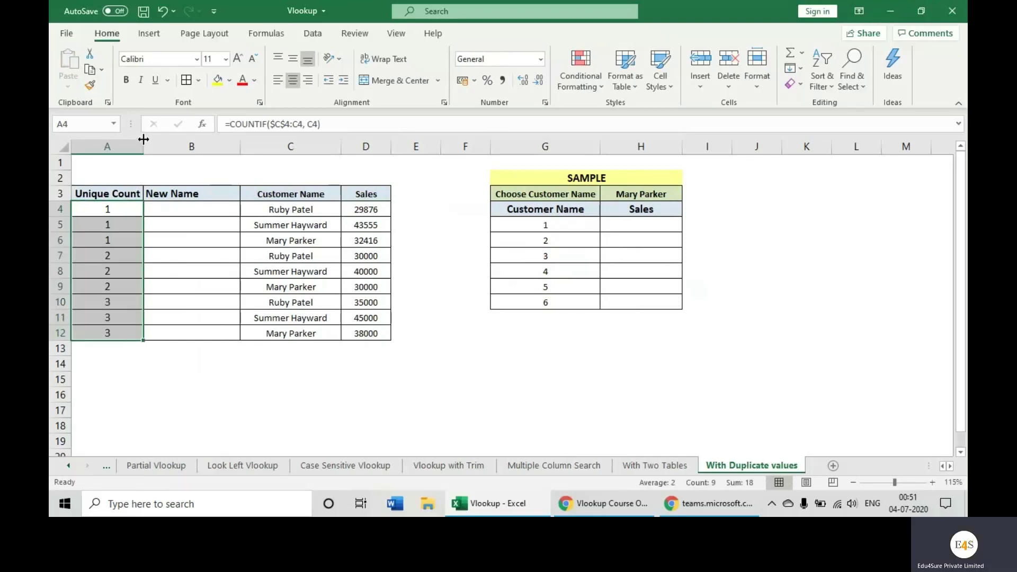
left_click_drag(143, 151, 212, 151)
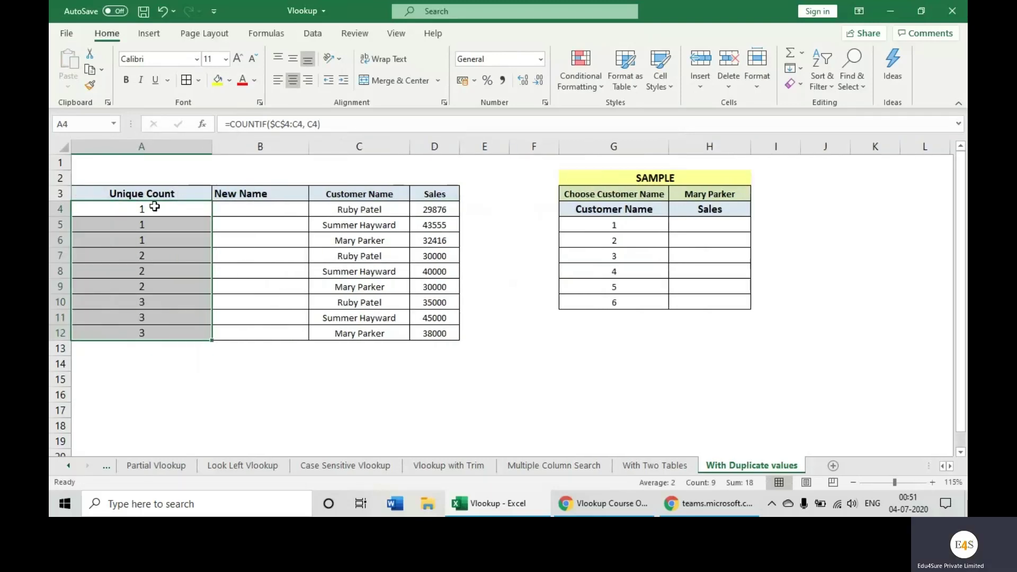
- Examine how the COUNTIF range expands in A4 and A6 by comparing the formulas with the customer names in C4:C8
left_click(151, 207)
left_click(272, 126)
left_click_drag(272, 125, 190, 126)
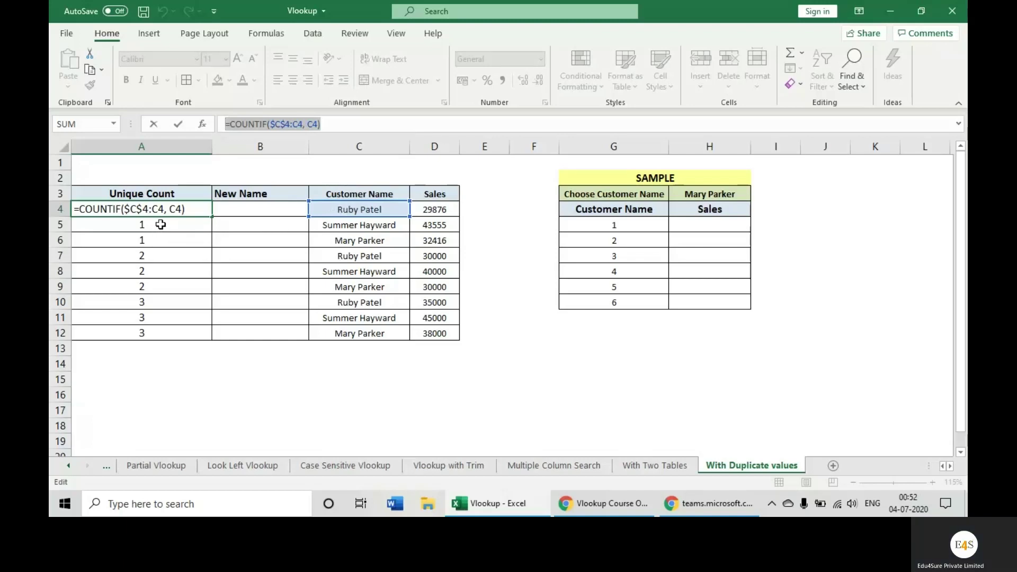
key("ctrl+Return")
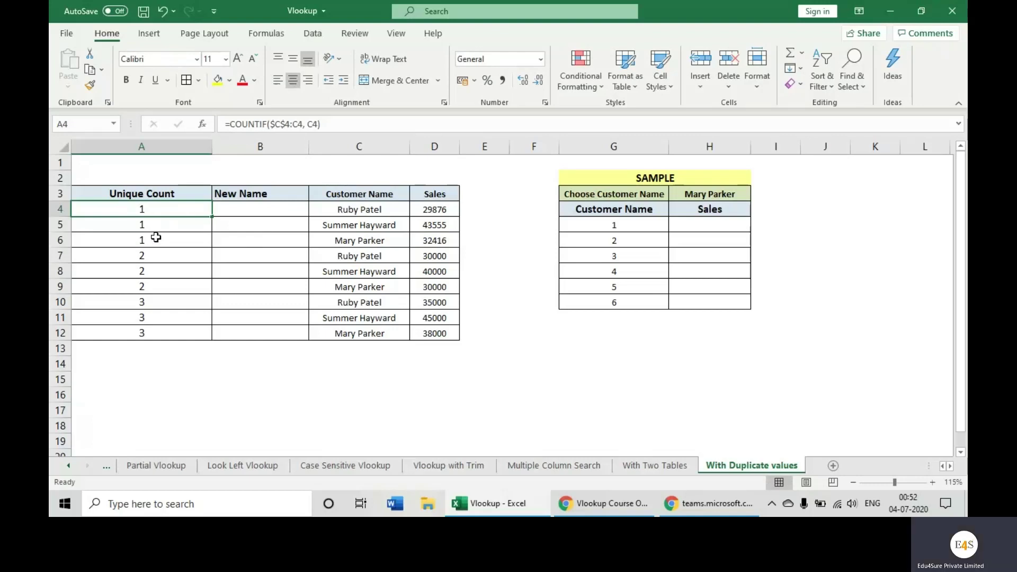
left_click(157, 237)
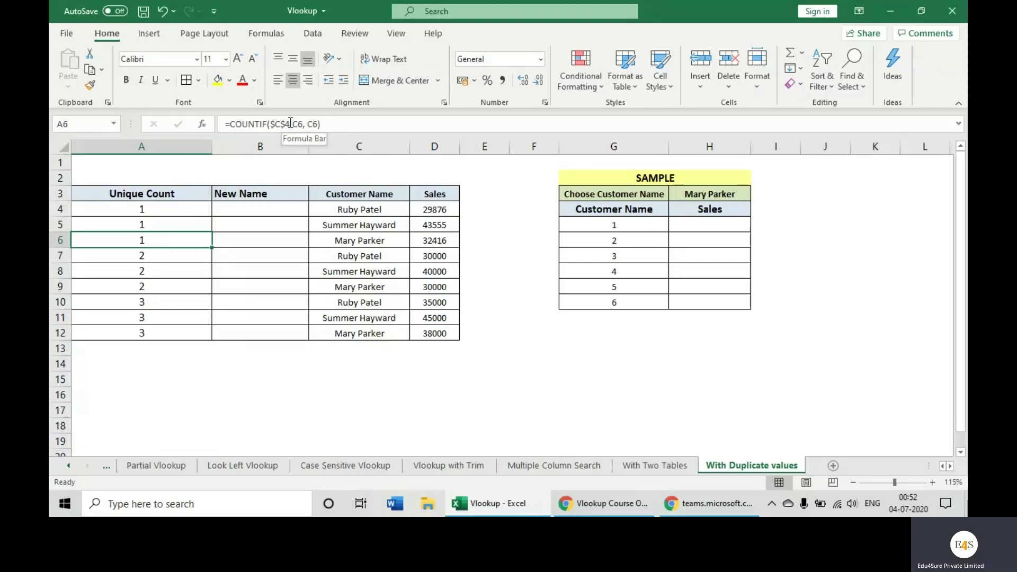
left_click(60, 209)
left_click(324, 227)
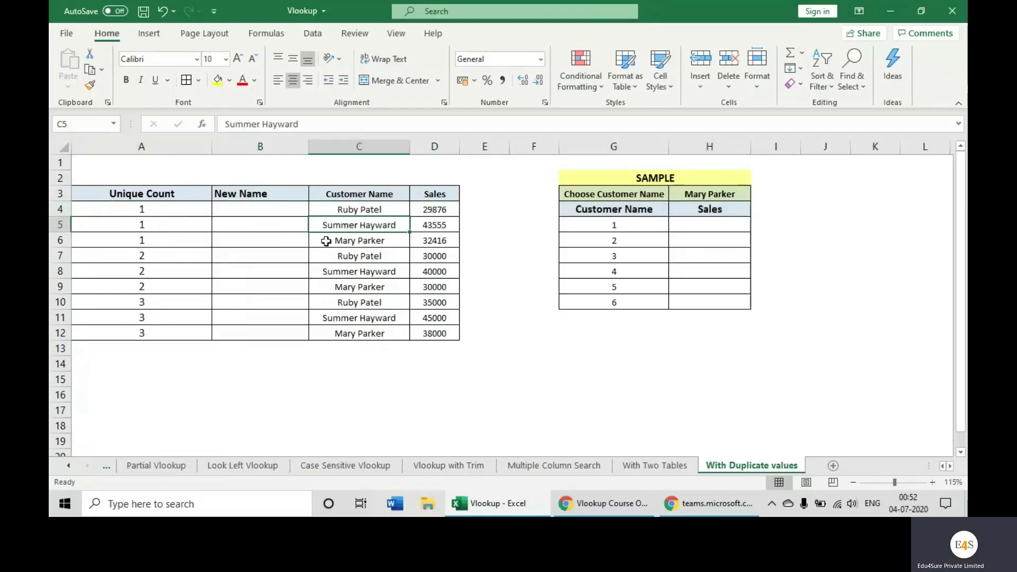
left_click(330, 241)
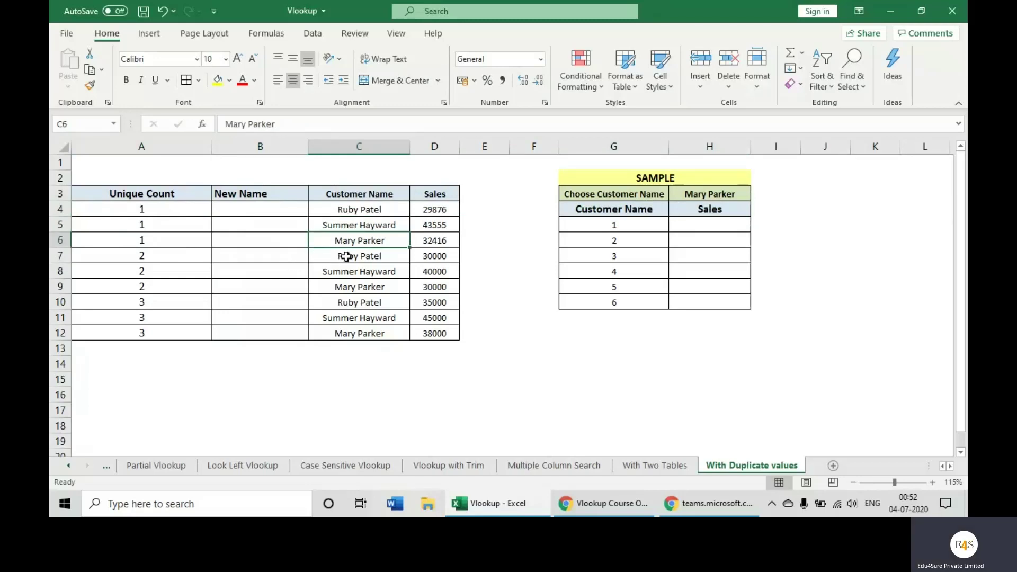
left_click(346, 256)
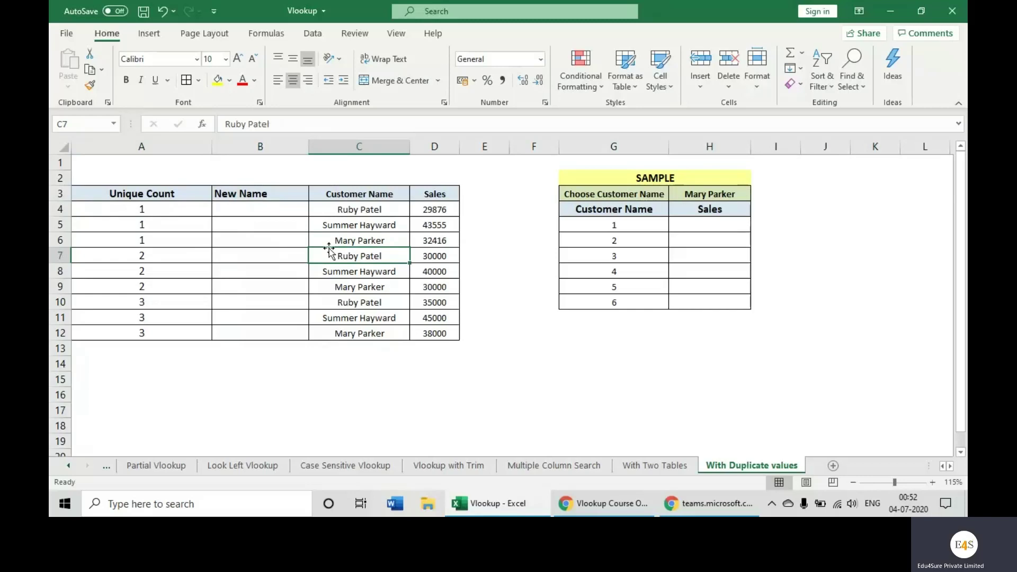
left_click_drag(344, 210, 350, 255)
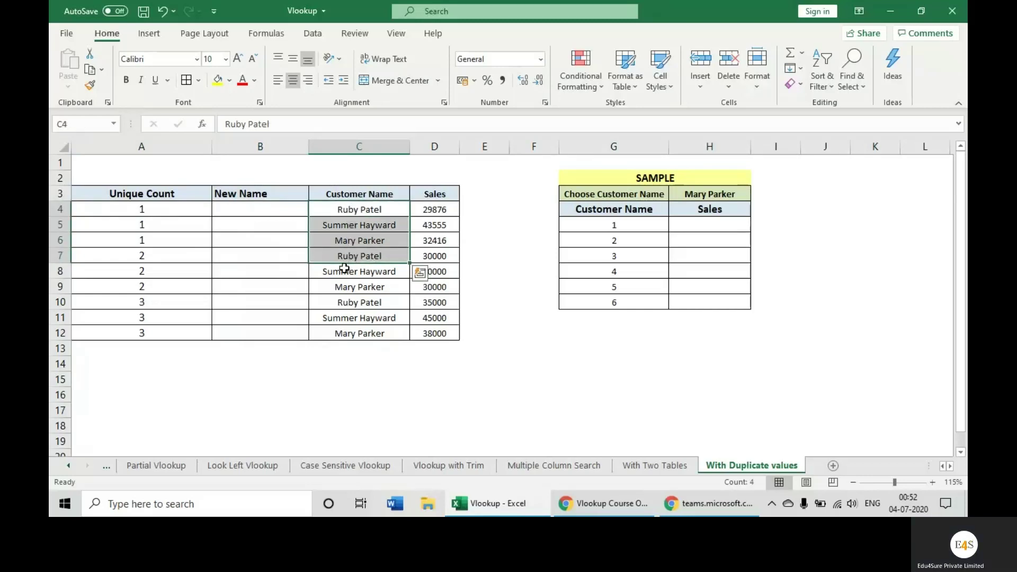
left_click(339, 267)
- Examine the COUNTIF formula in A8 and the customer names in its range C4:C8
left_click(177, 269)
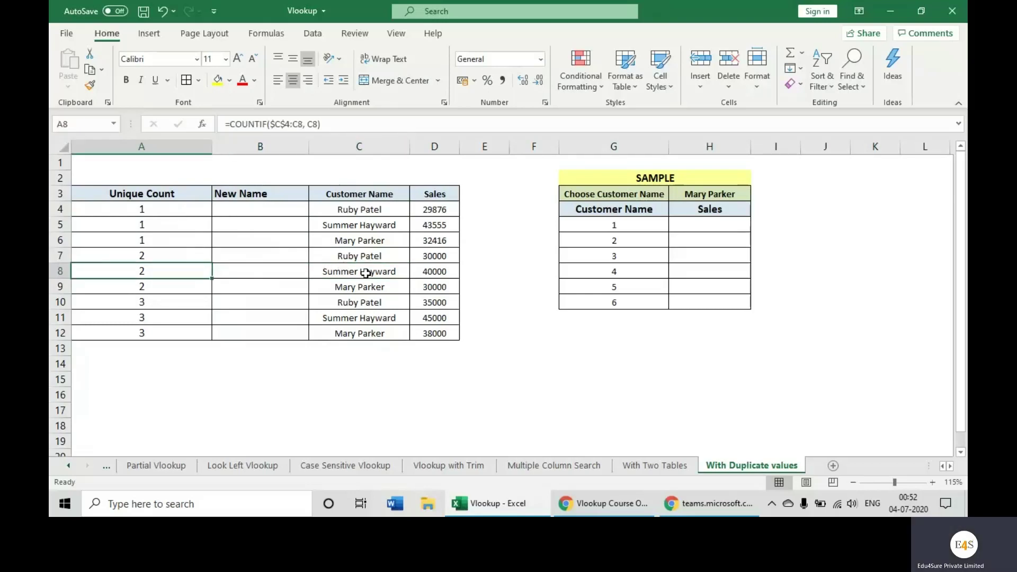
left_click(360, 211)
left_click(352, 224)
left_click(350, 242)
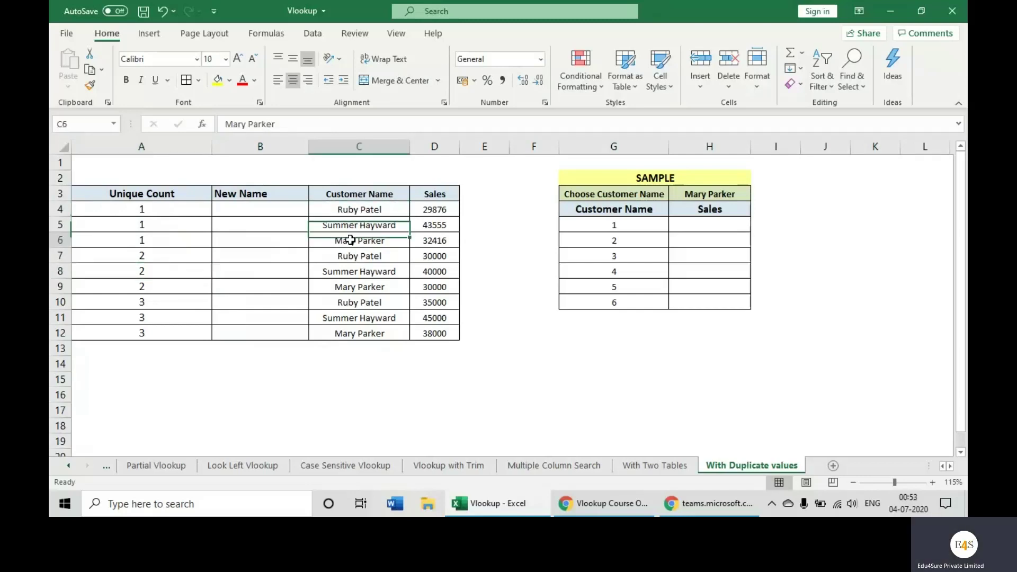
left_click(350, 254)
left_click(371, 279)
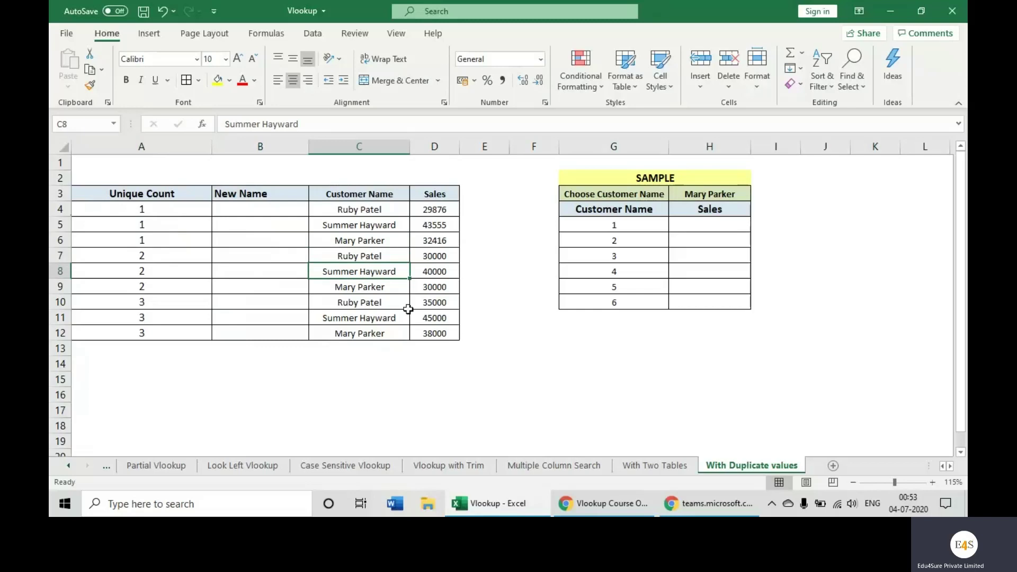
left_click(156, 274)
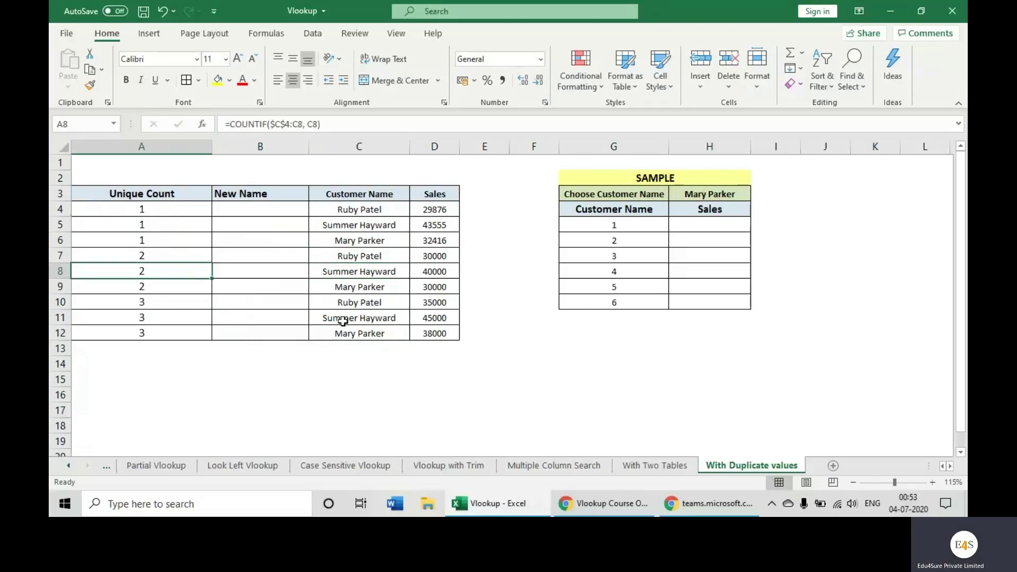
left_click(303, 124)
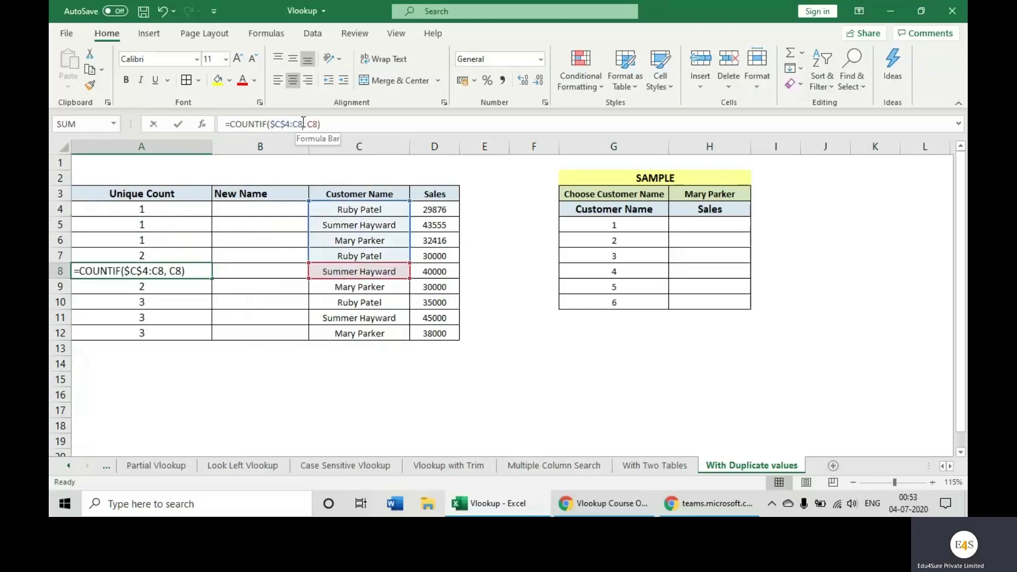
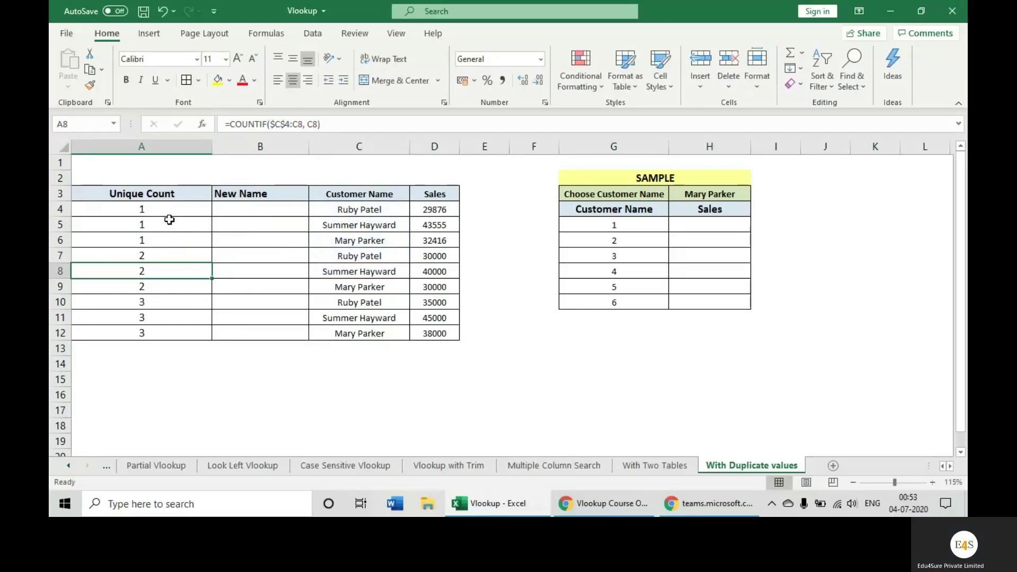
- Enter =CONCATENATE(C4, A4) in B4 and fill it down the New Name column to B12
left_click(258, 212)
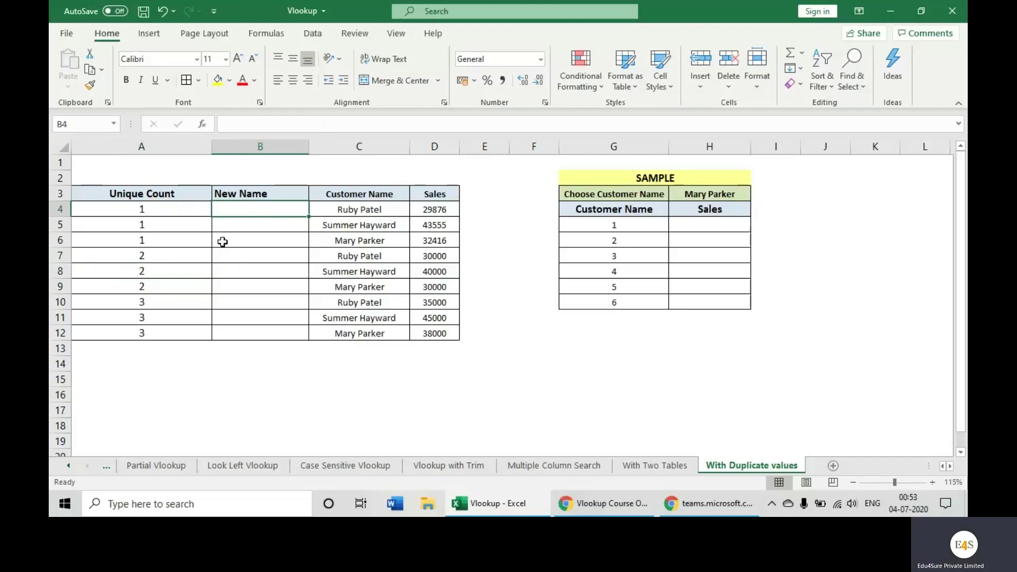
type("=c")
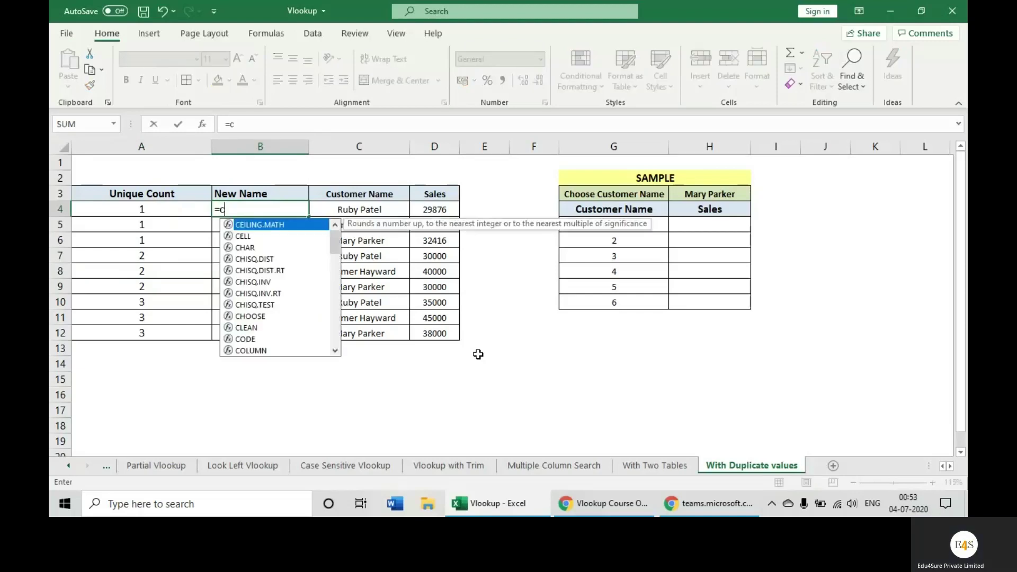
type("oncatenate(")
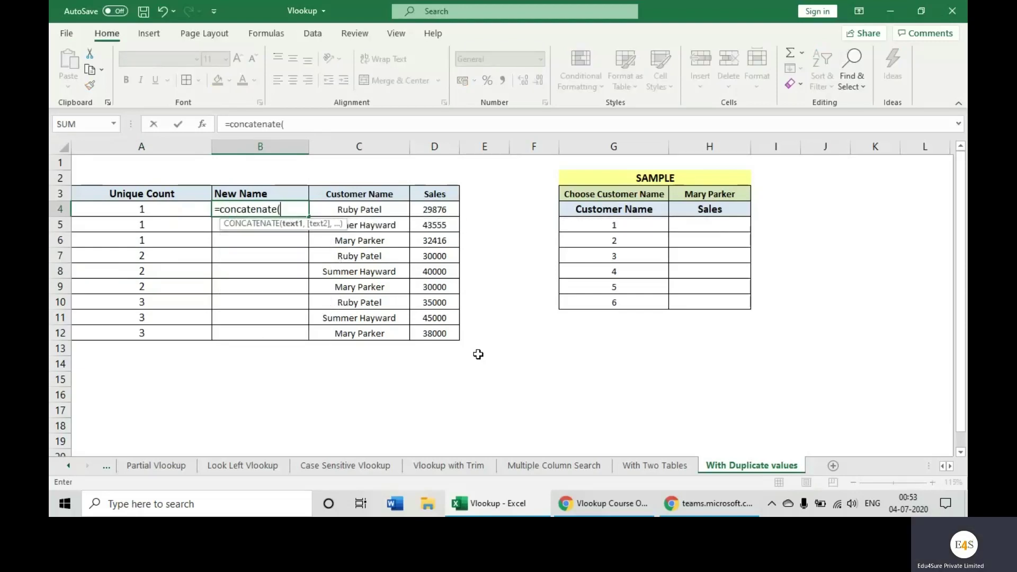
left_click(369, 210)
type(",")
left_click(180, 210)
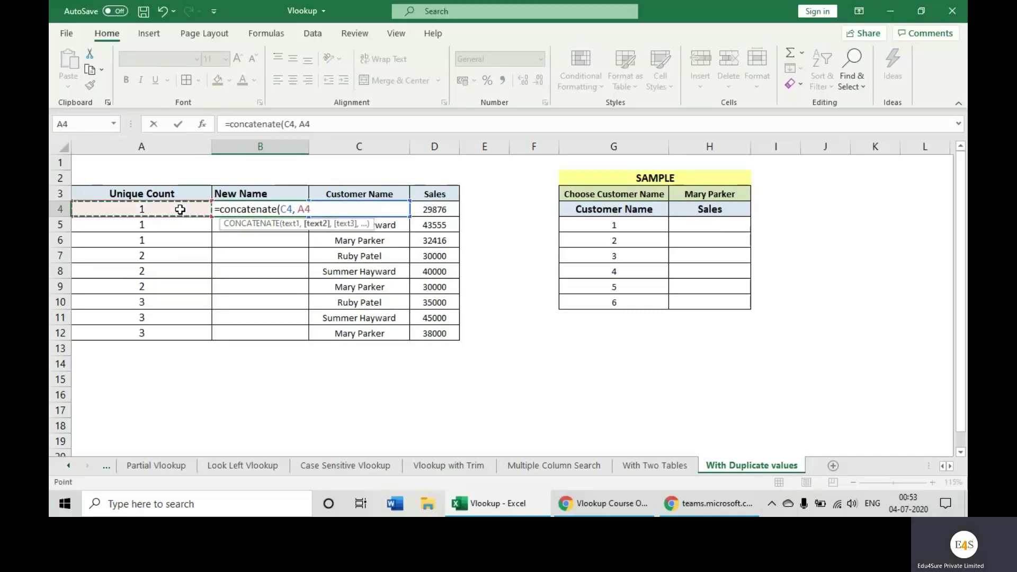
key("Return")
left_click(293, 209)
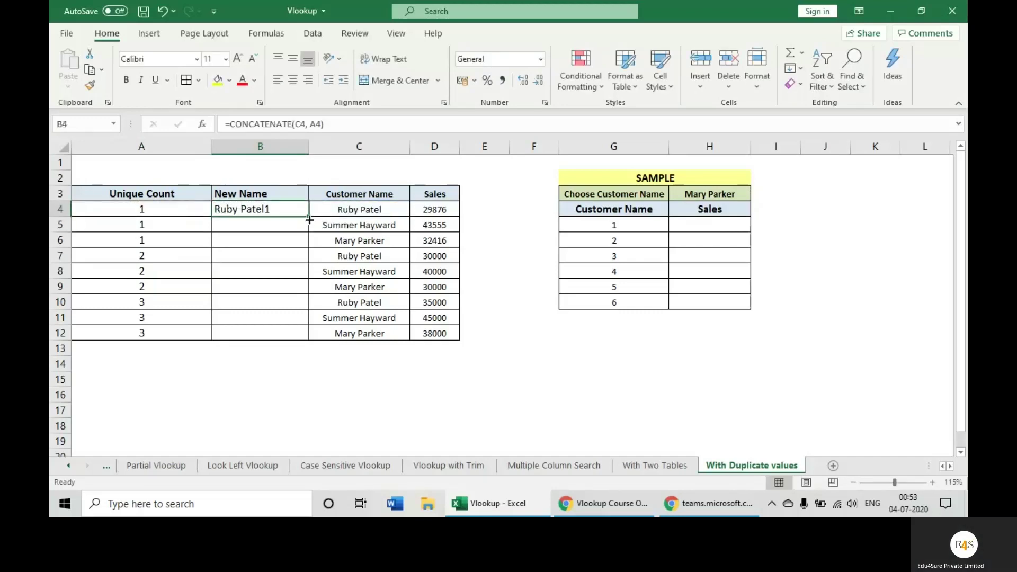
left_click_drag(310, 222, 307, 343)
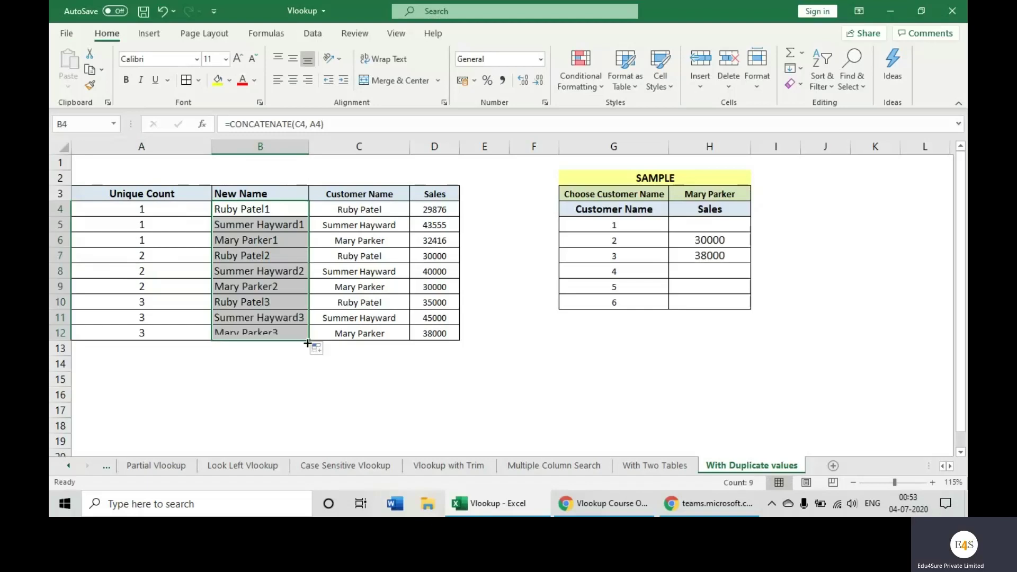
- Clear the old results in H6:H7 and start a VLOOKUP in H5 with CONCATENATE(H3, G5) as the lookup value
left_click_drag(722, 240, 730, 254)
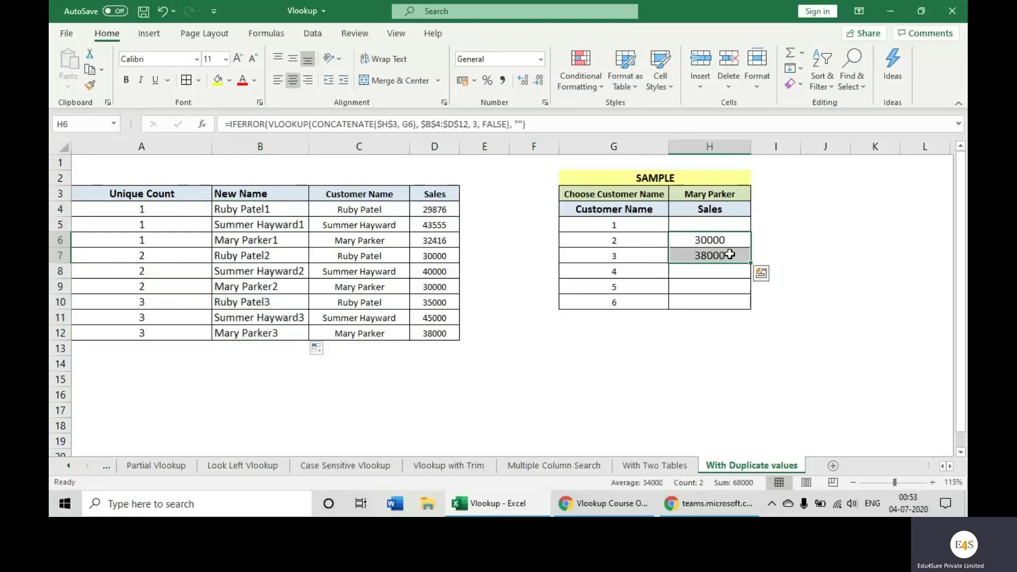
left_click(714, 224)
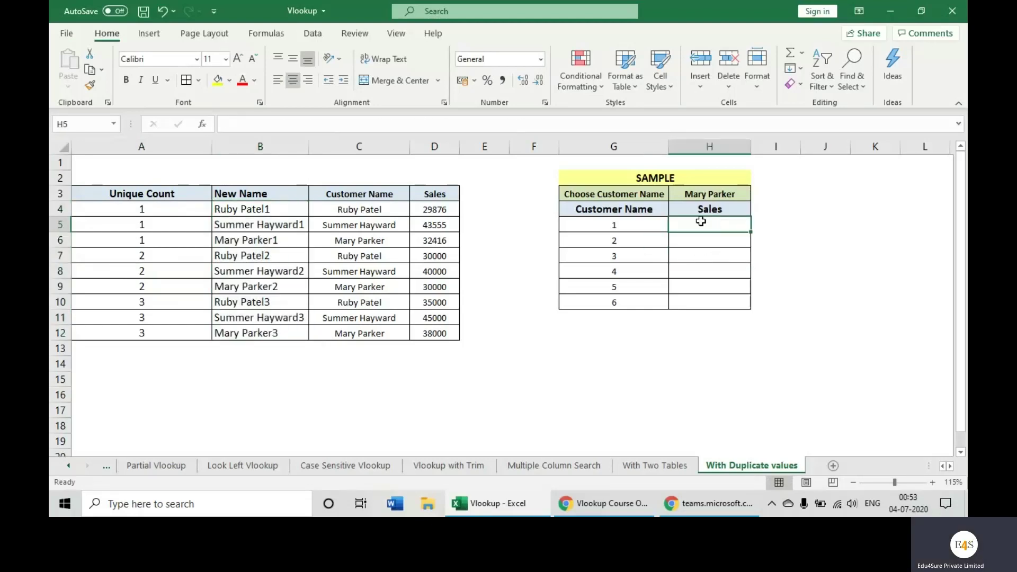
type("=")
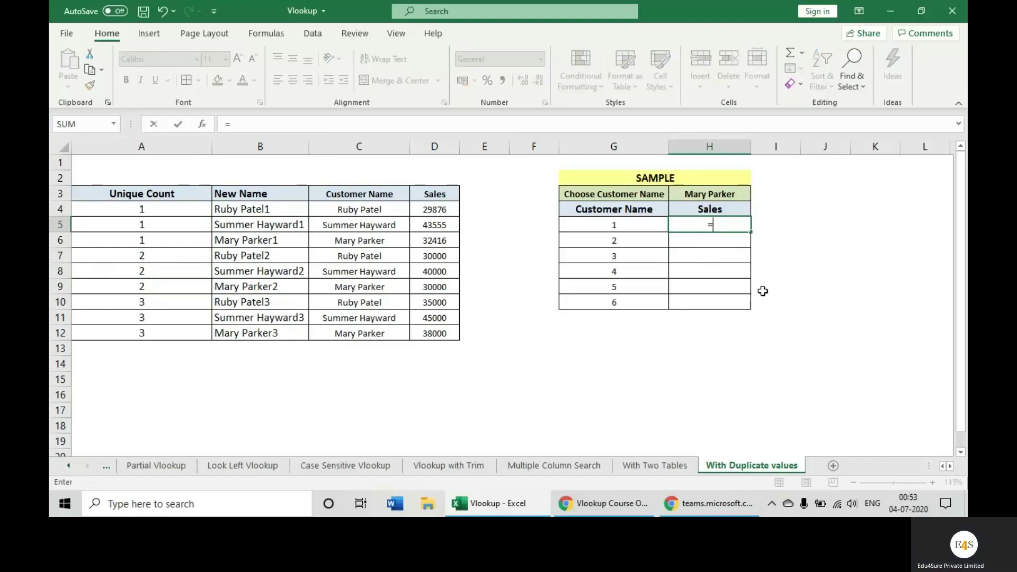
type("vlookup(")
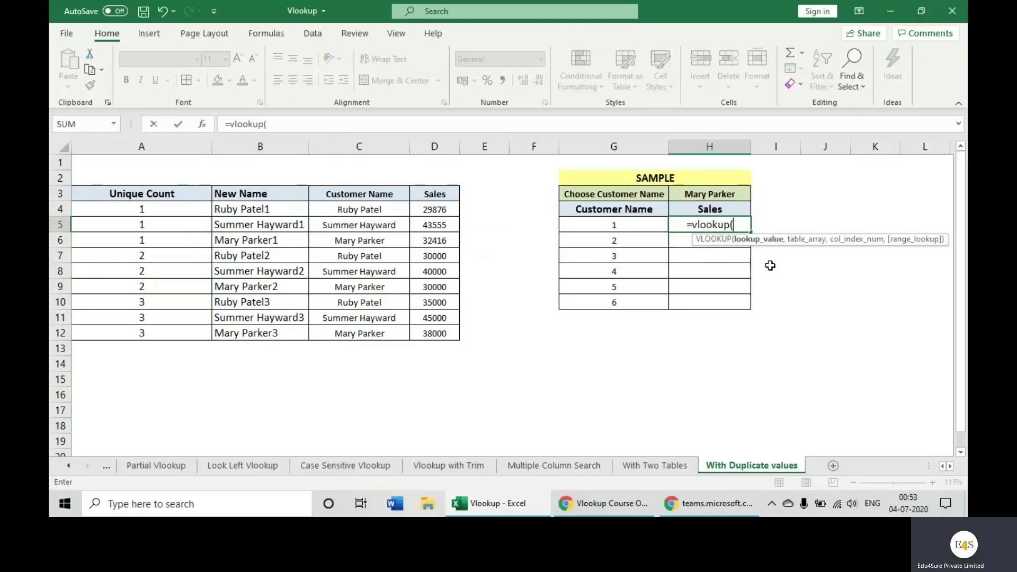
type("concatena")
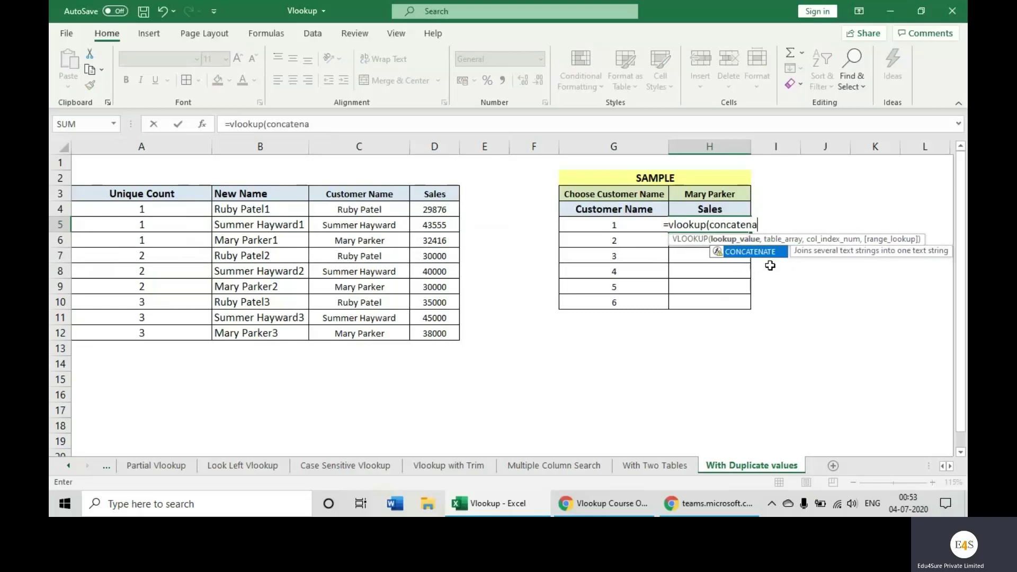
type("te(")
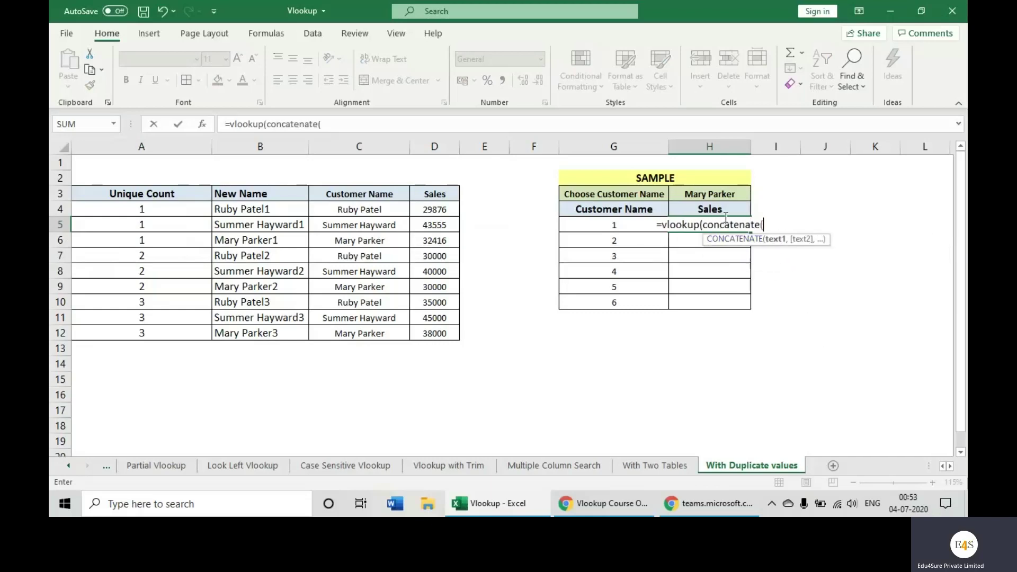
left_click(735, 194)
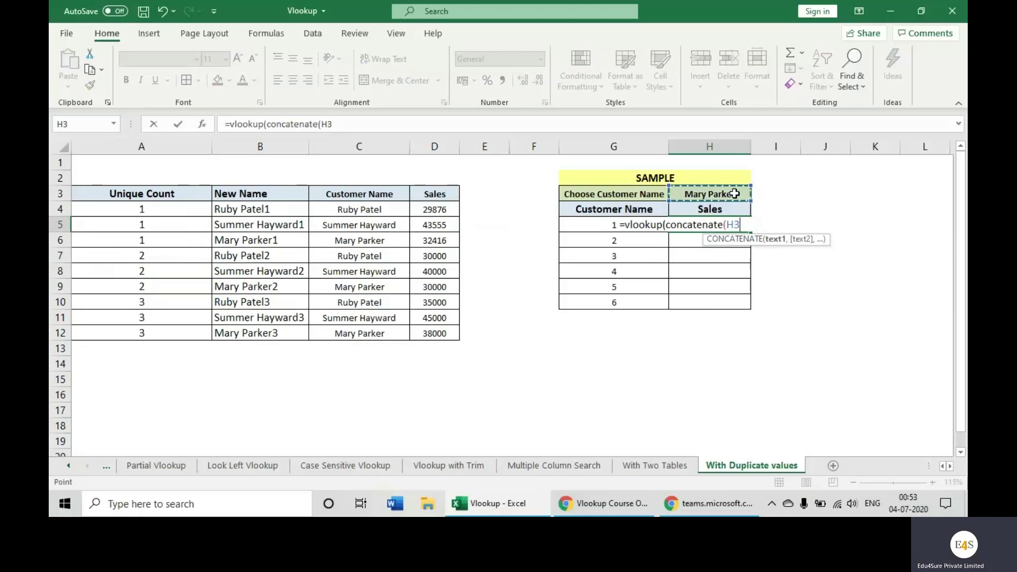
type(",")
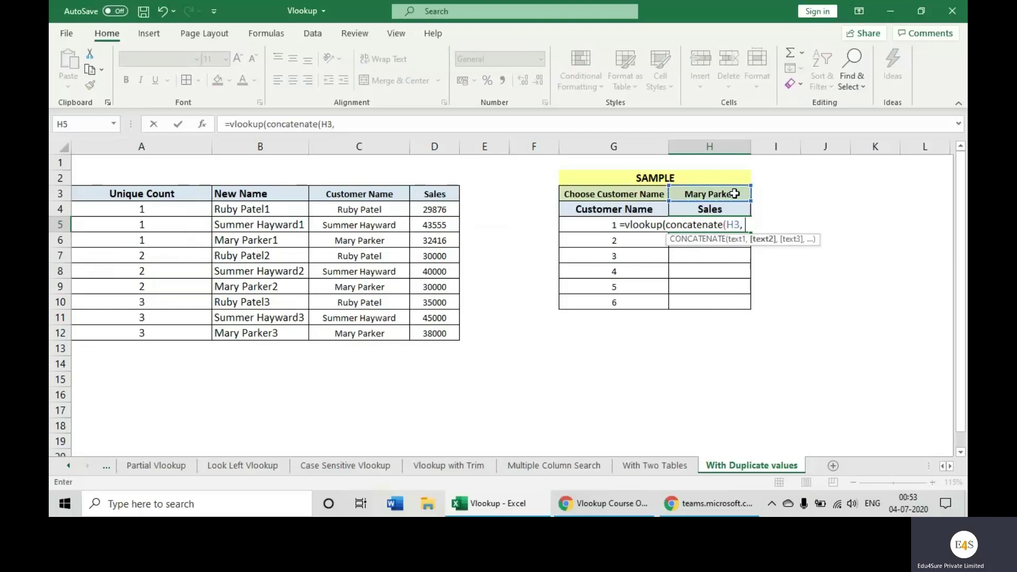
type(" G5),")
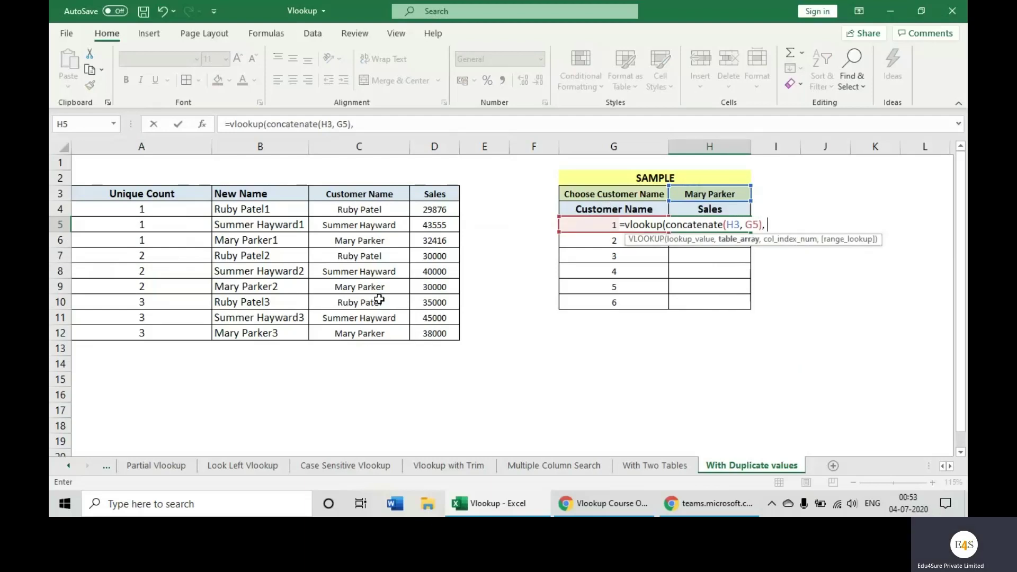
- Complete the H5 VLOOKUP with table array B3:D12, column index 3 and FALSE, and fill it down to H10
left_click_drag(273, 194, 425, 329)
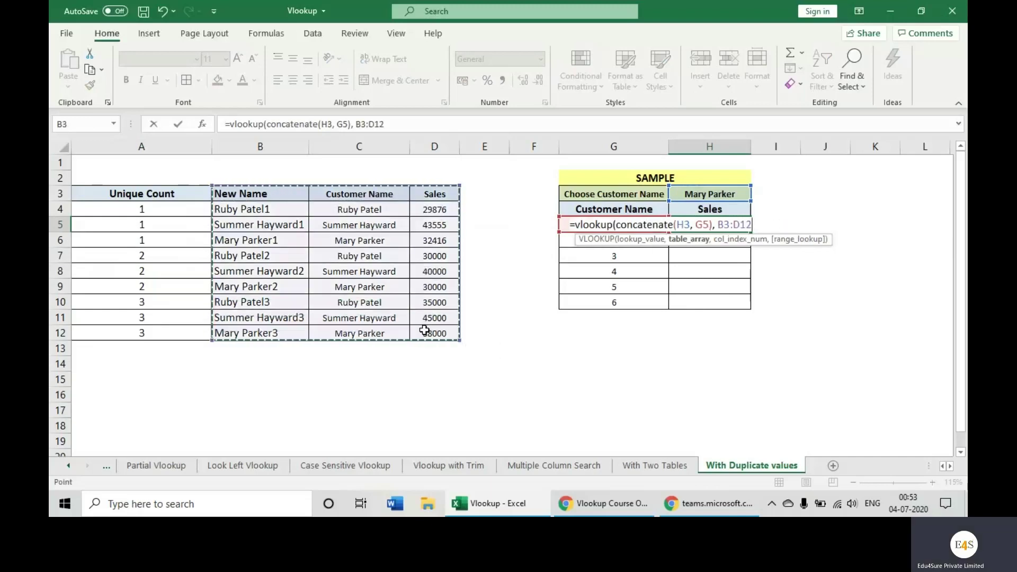
type(", 3, ")
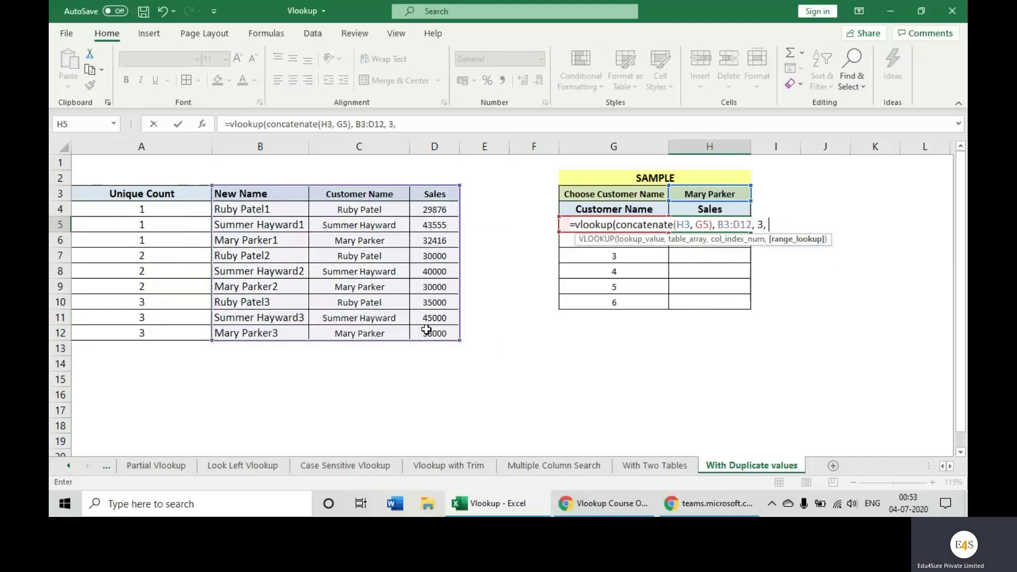
type("false)")
key("Return")
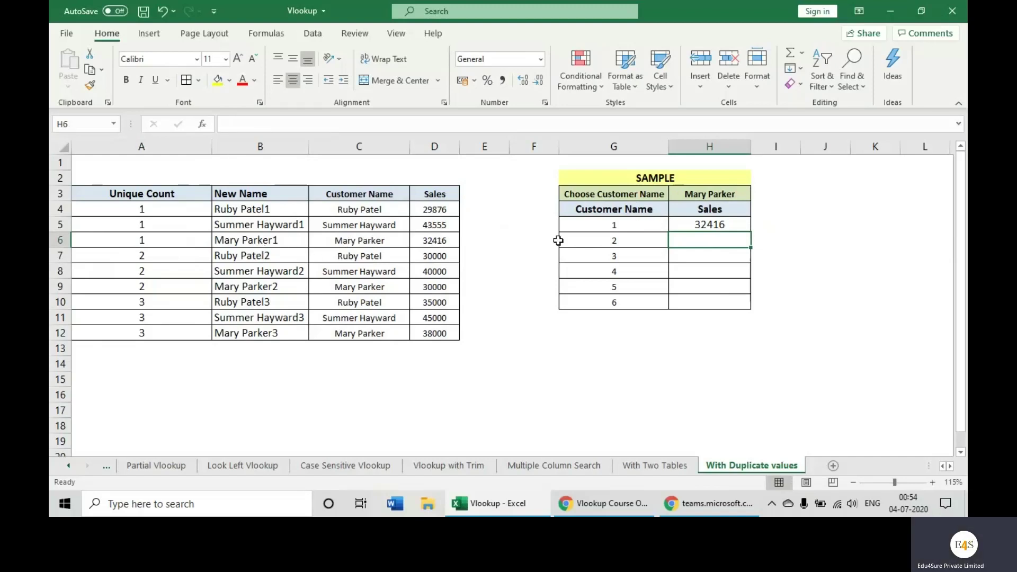
left_click(731, 222)
left_click_drag(751, 232, 745, 313)
- Make the table array in the H5 formula absolute as $B$3:$D$12 and refill the formula down to H10
left_click(726, 226)
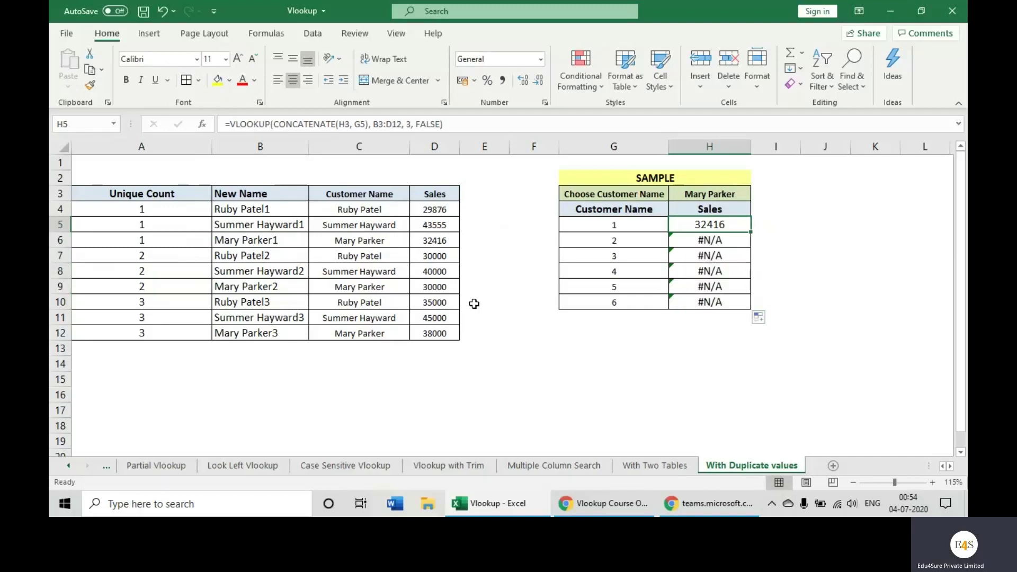
left_click(377, 124)
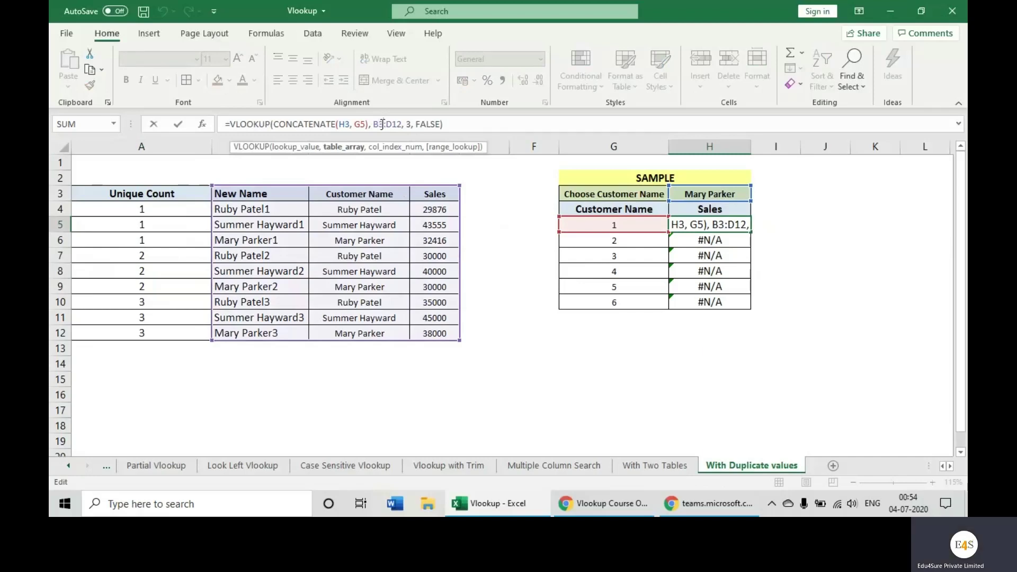
key("F4")
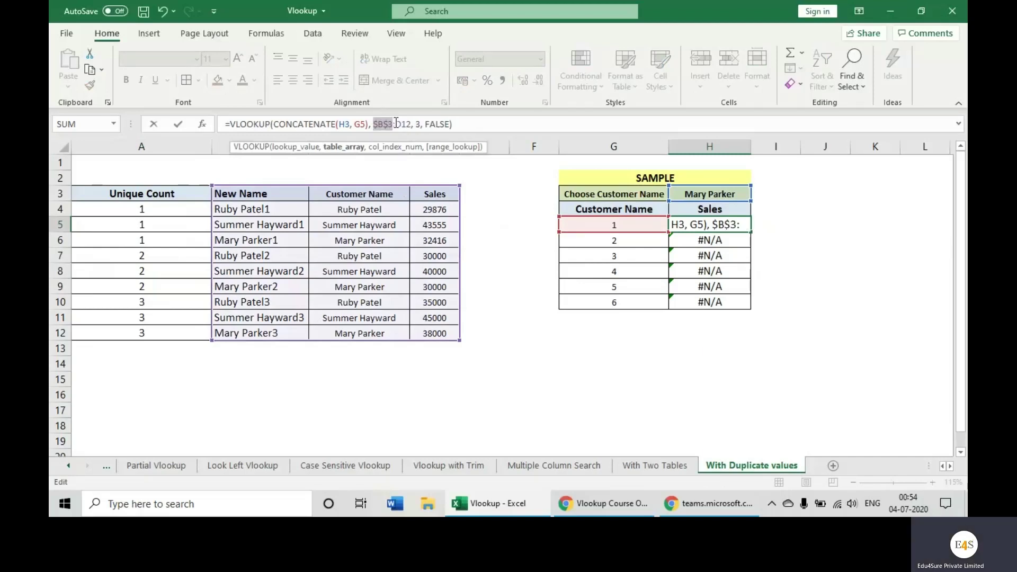
left_click(405, 124)
key("F4")
left_click(505, 125)
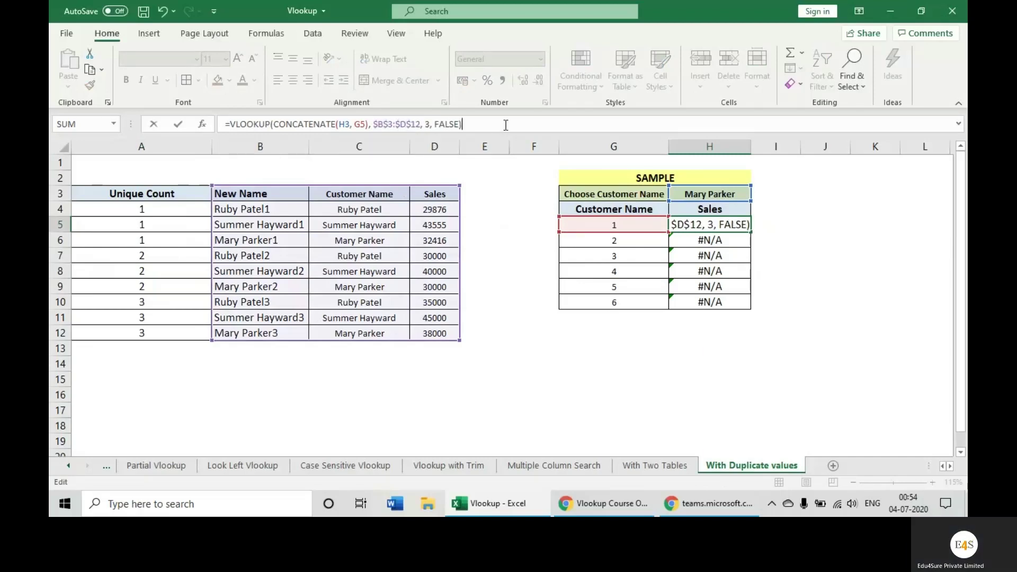
key("Return")
left_click(741, 227)
left_click_drag(752, 232, 749, 311)
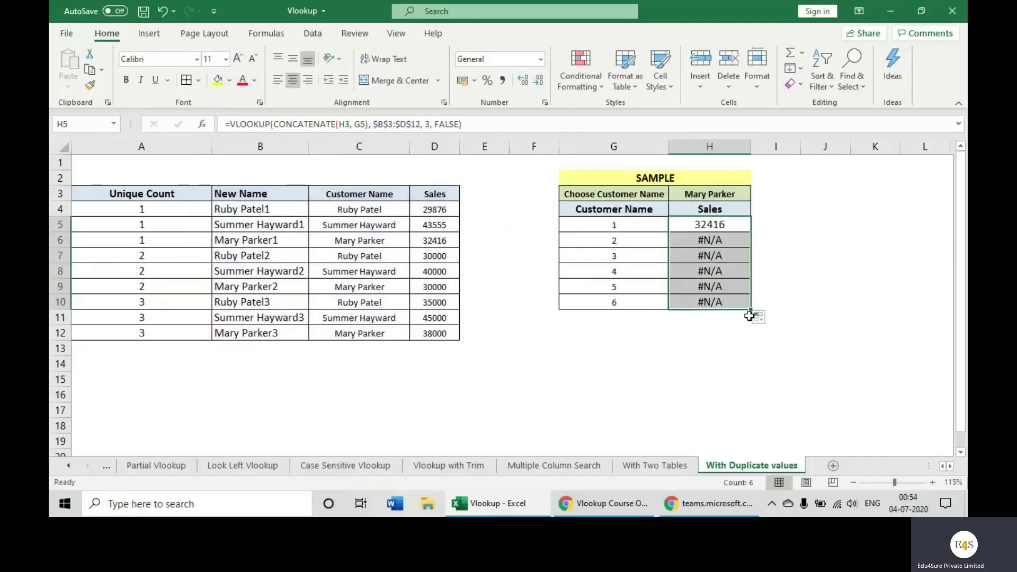
- Compare the formulas in H5 and H6, lock the chosen-name reference in H5 as $H$3, and refill down to H10
left_click(724, 226)
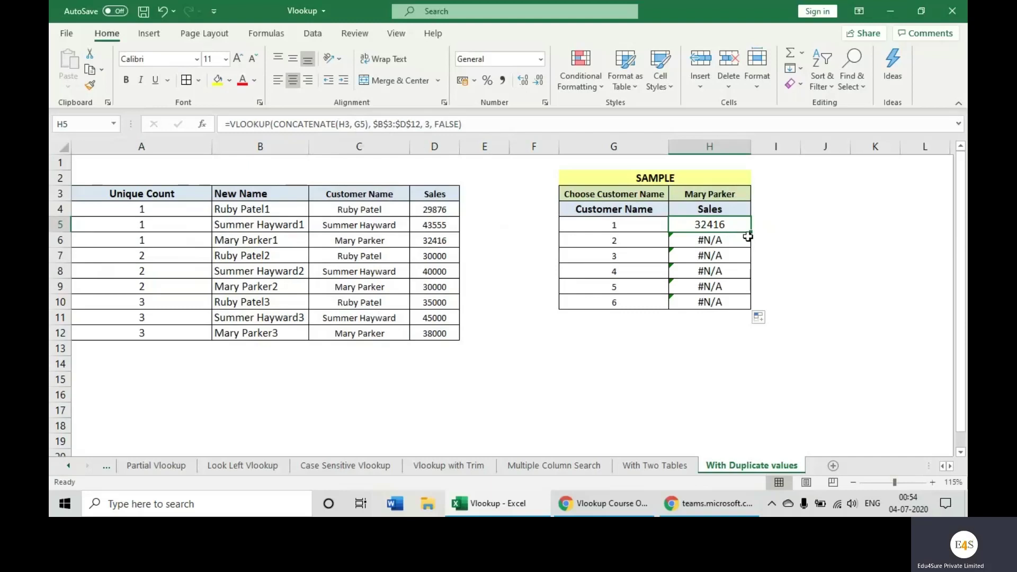
left_click(701, 240)
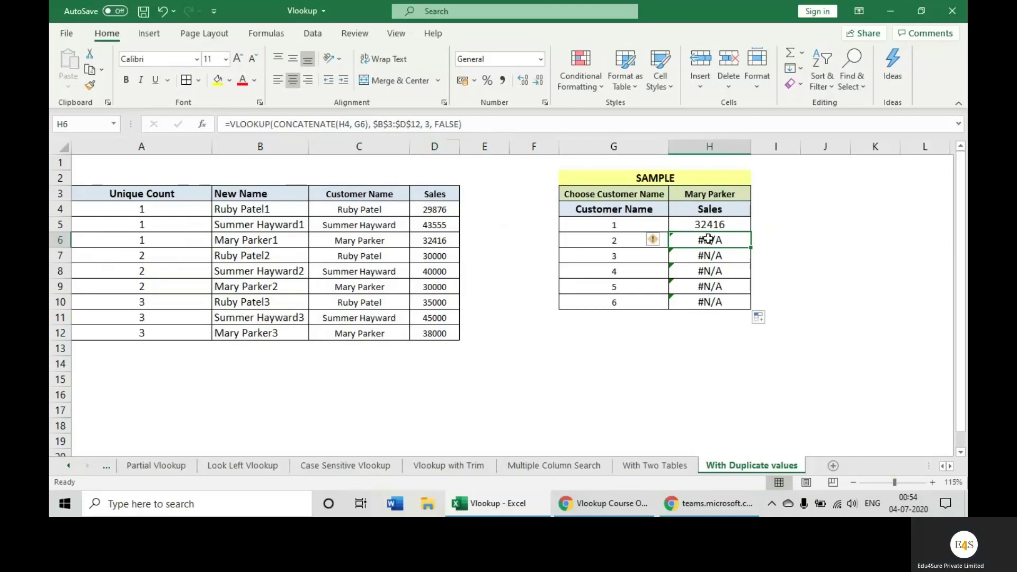
left_click(723, 224)
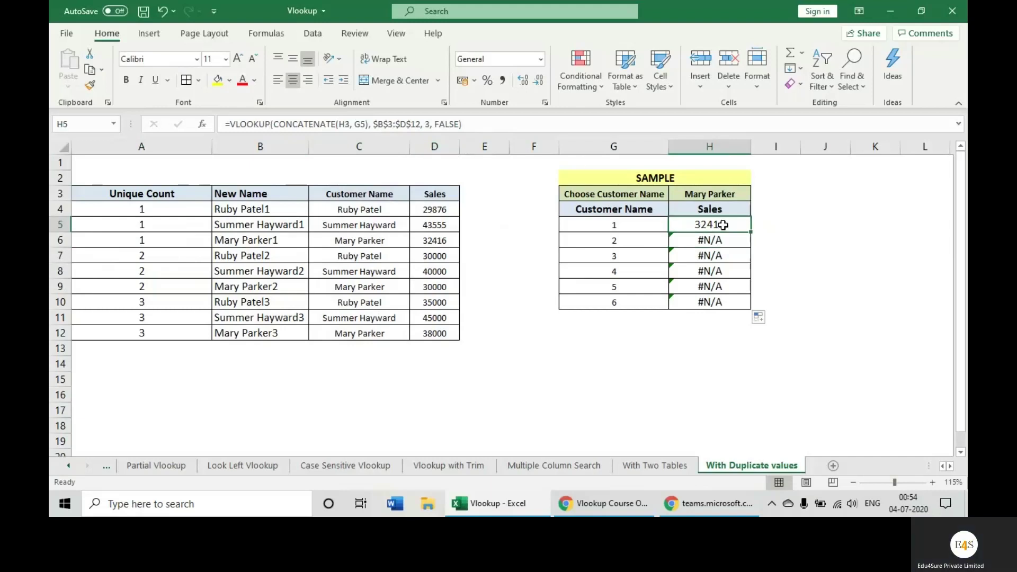
left_click(347, 123)
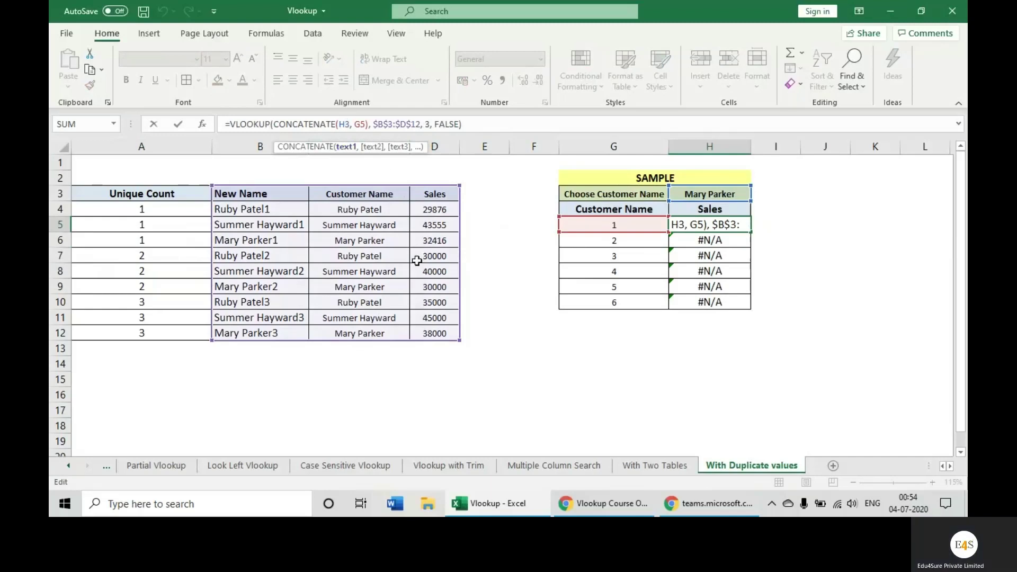
key("F4")
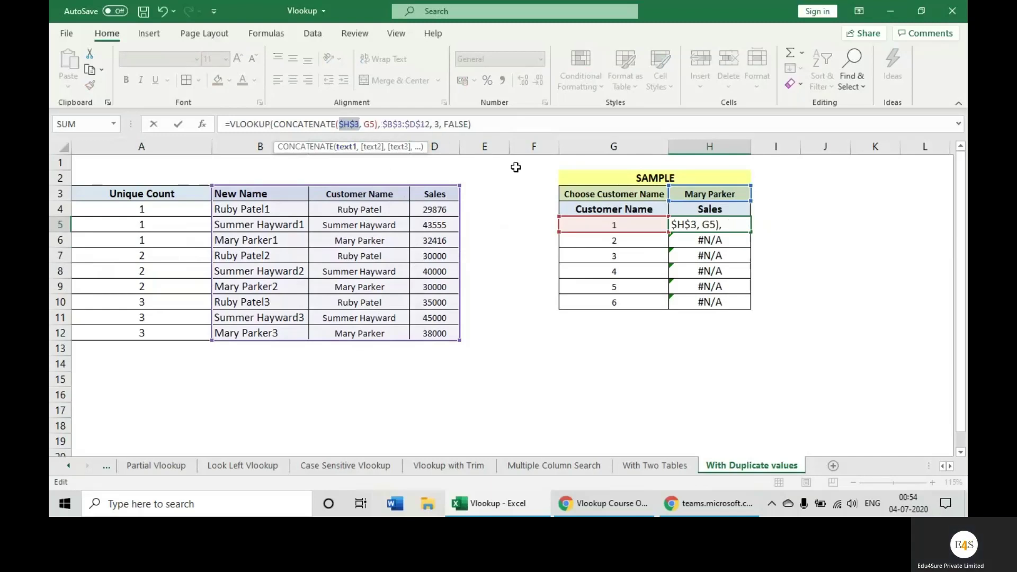
left_click(533, 126)
left_click(746, 227)
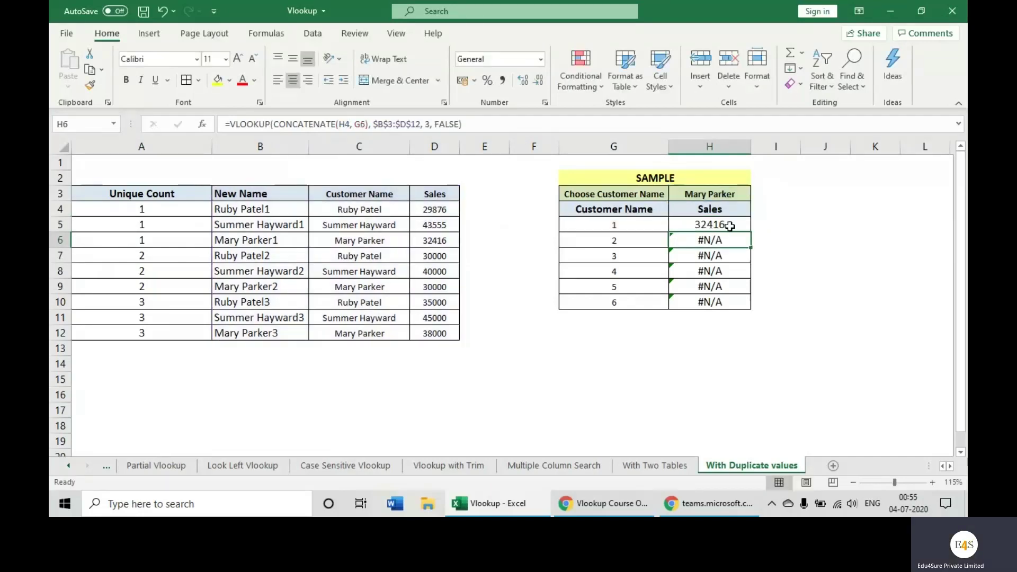
left_click_drag(752, 234, 740, 312)
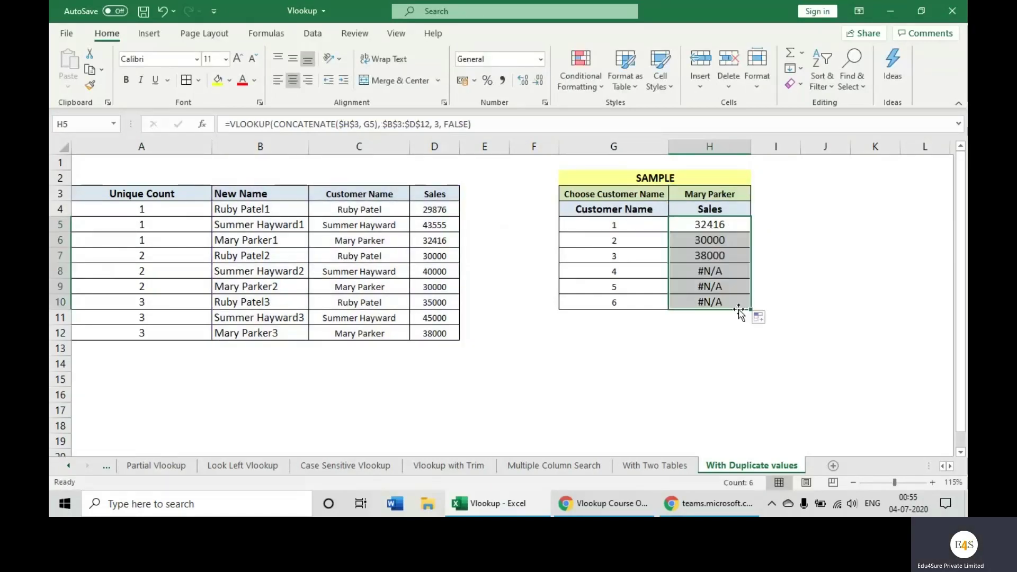
- Check the chosen customer's sales in D6, D9 and D12 against the lookup results in H5:H7
left_click(683, 333)
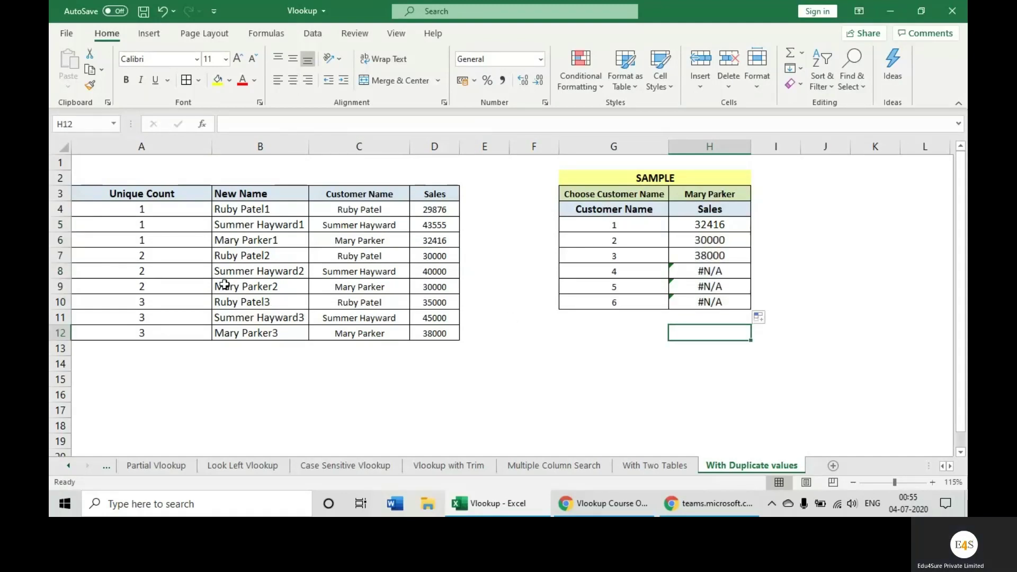
left_click(447, 240)
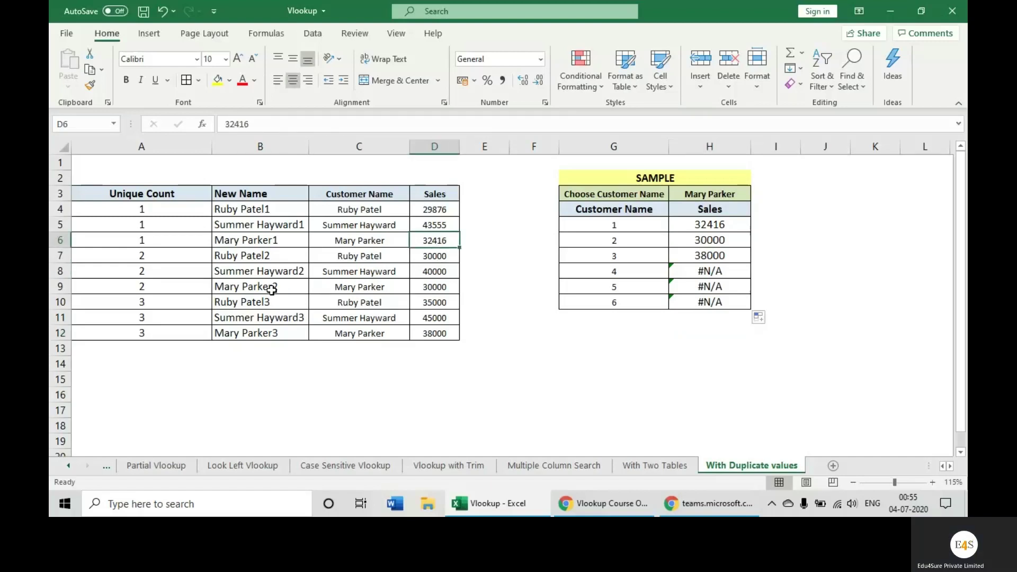
left_click(443, 287)
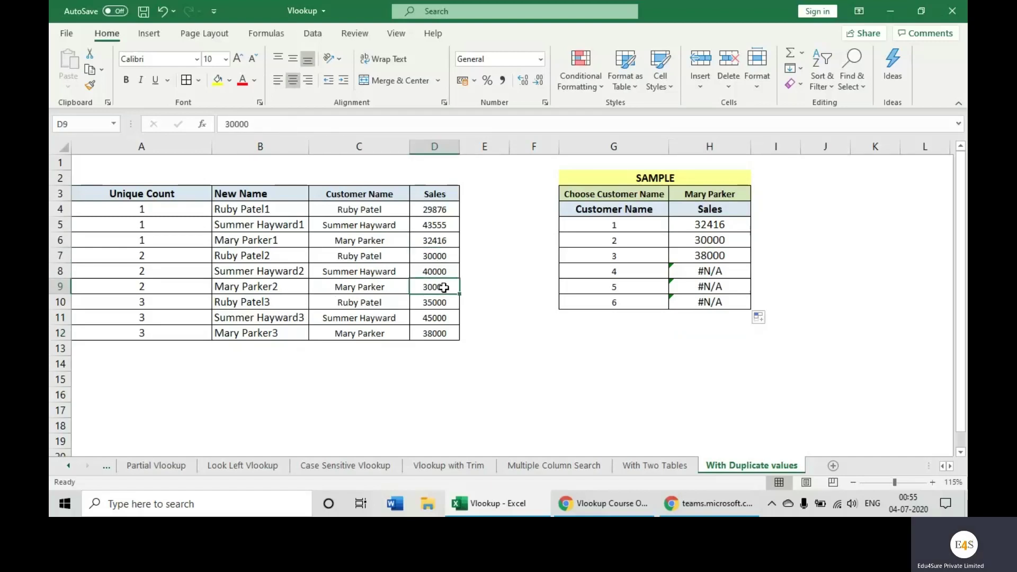
left_click(284, 338)
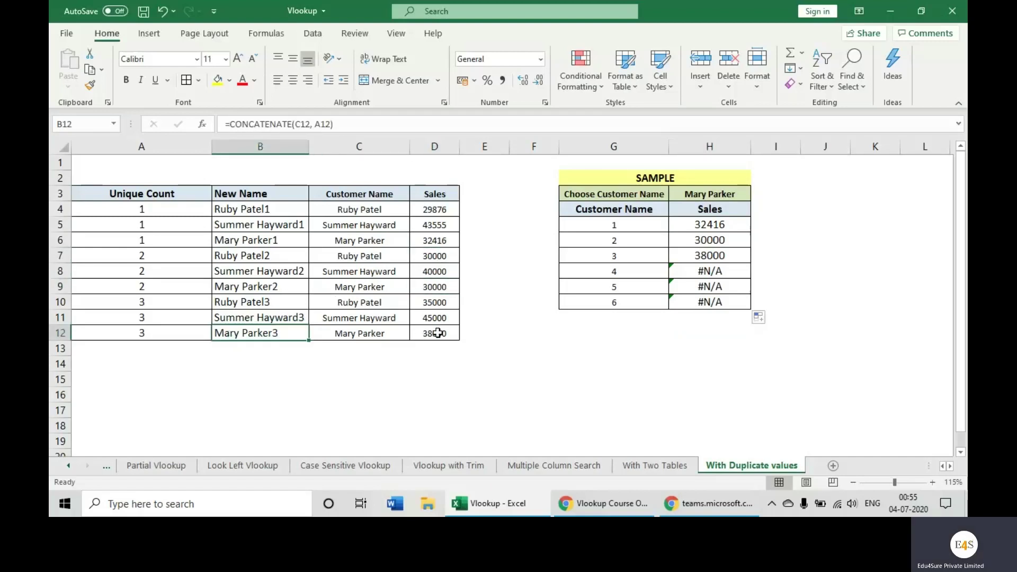
left_click(437, 333)
- Choose the second listed customer in H3 and check the lookup results against D5, D8 and D11
left_click(728, 195)
left_click(756, 194)
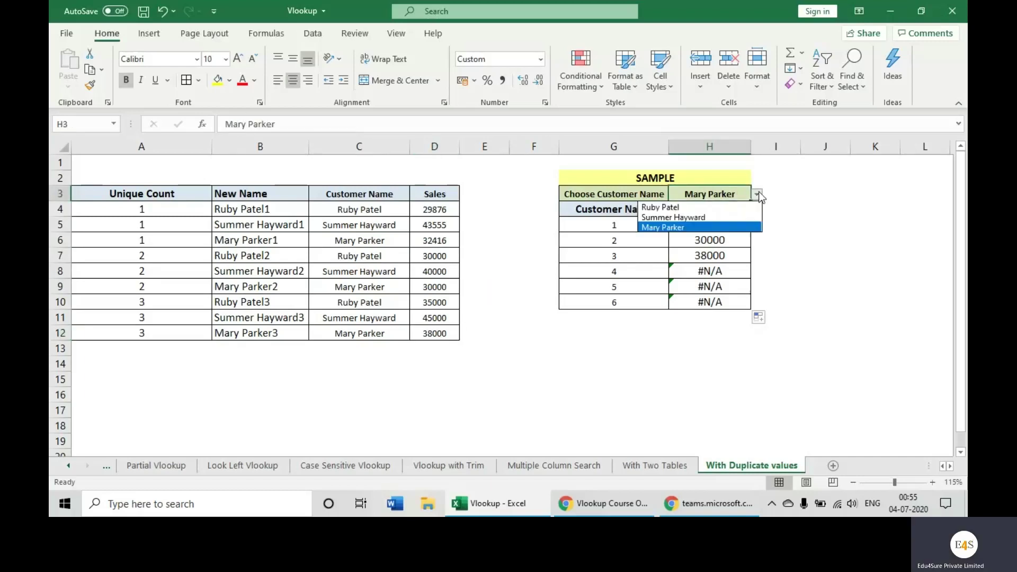
left_click(698, 217)
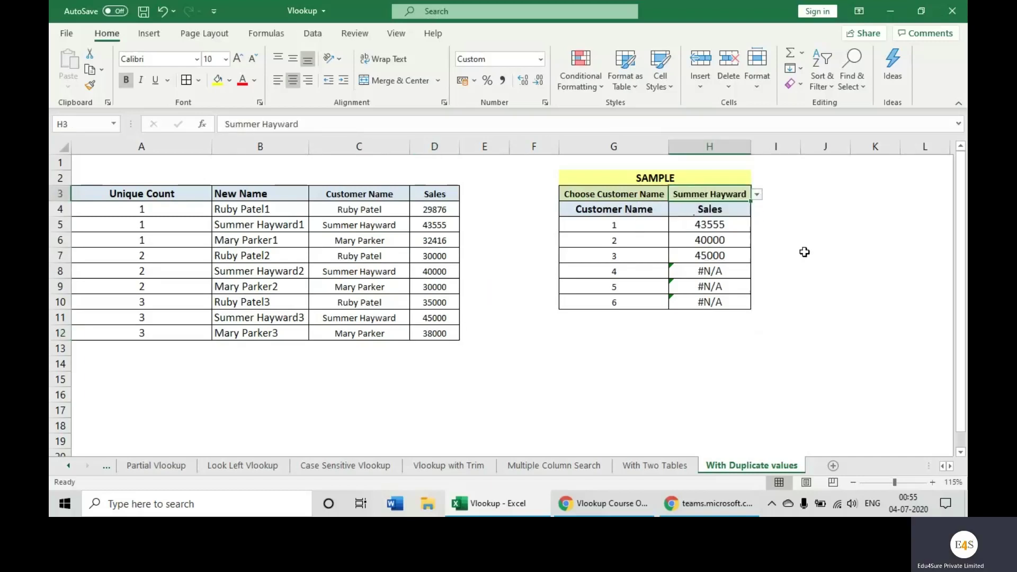
left_click(429, 229)
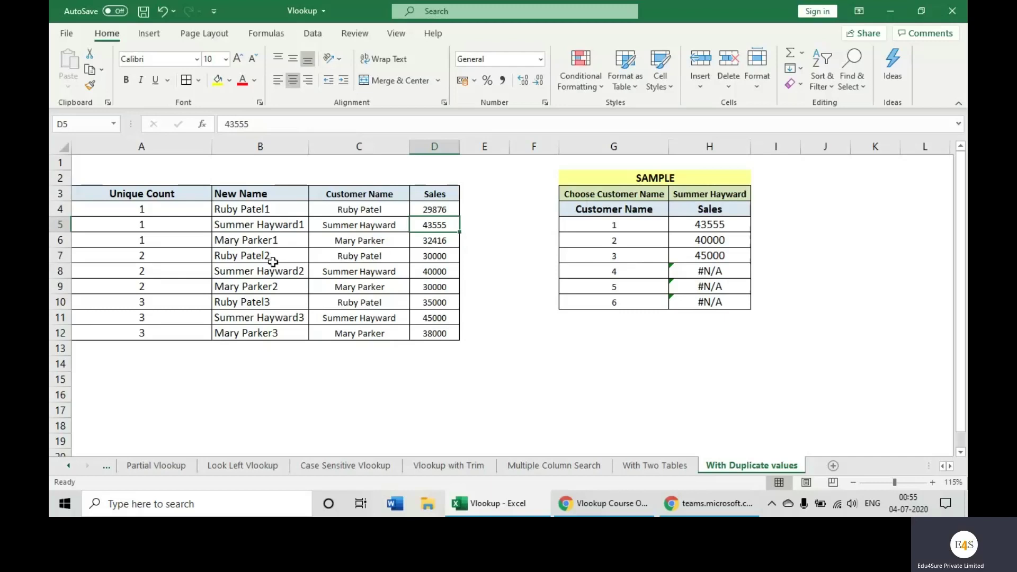
left_click(435, 270)
left_click(435, 315)
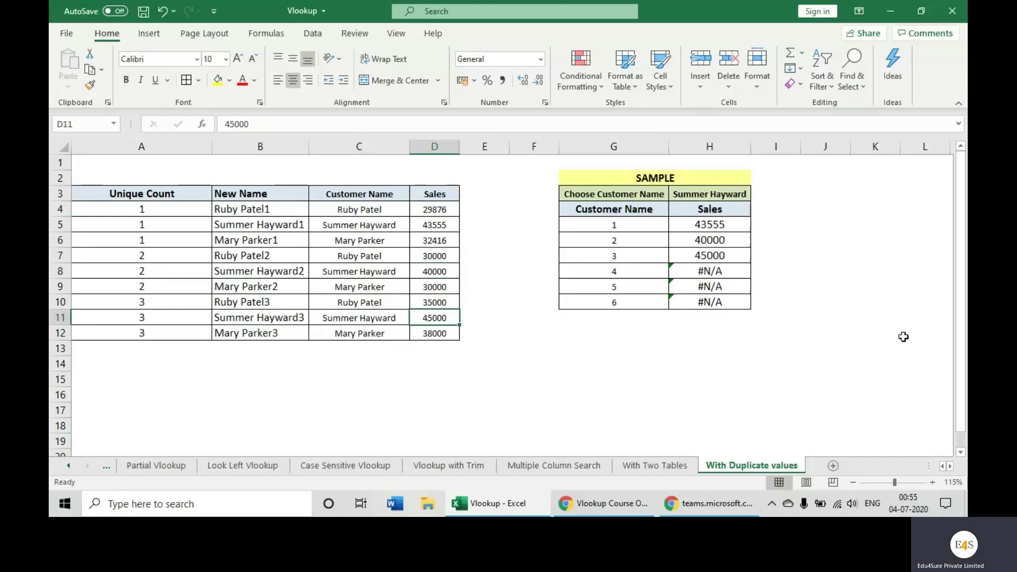
- Wrap the VLOOKUP formula in H5 in IFERROR with a single space in quotes as the error value
left_click(705, 222)
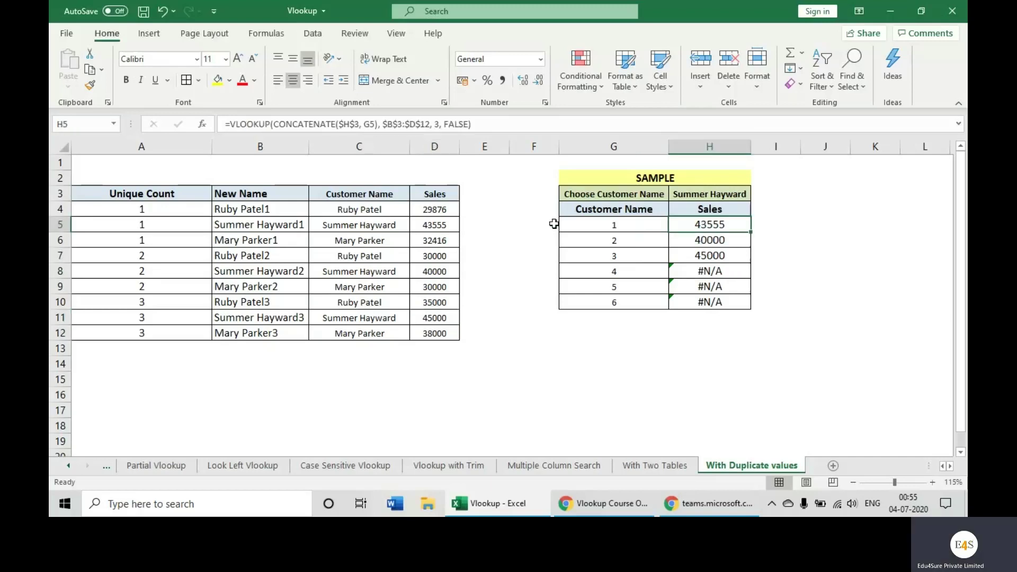
left_click(229, 123)
type("if")
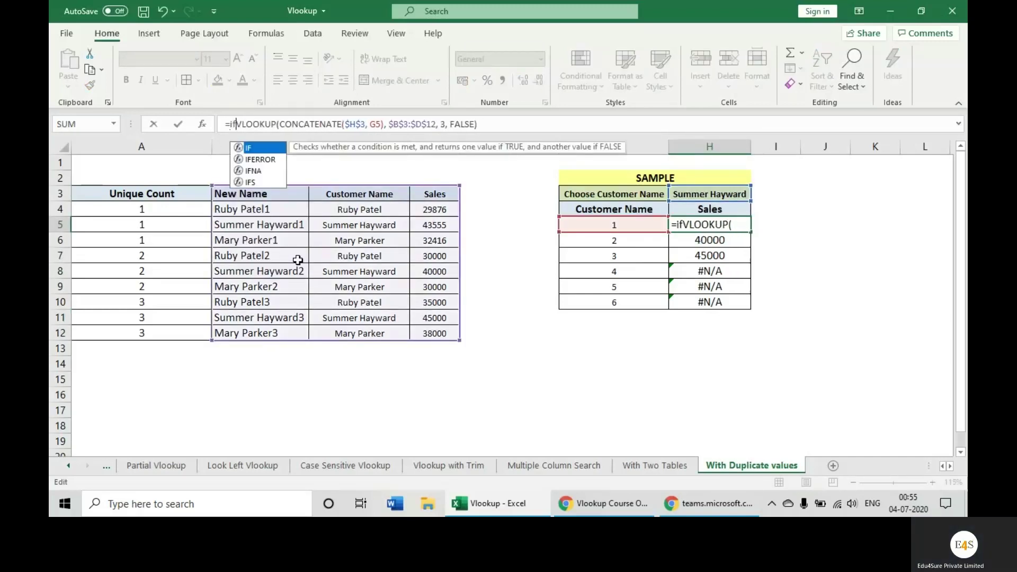
type("error*")
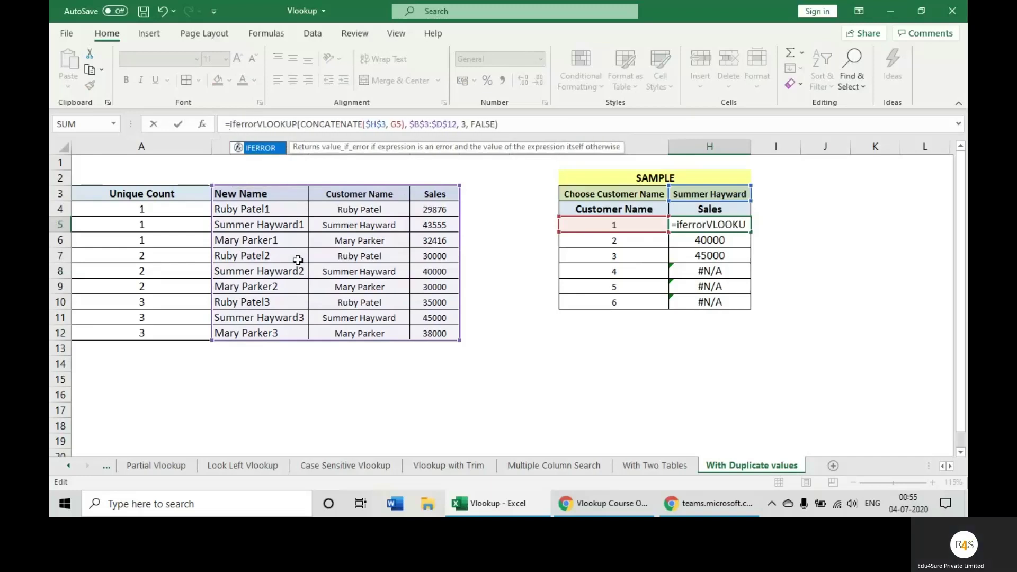
key("BackSpace")
type("(")
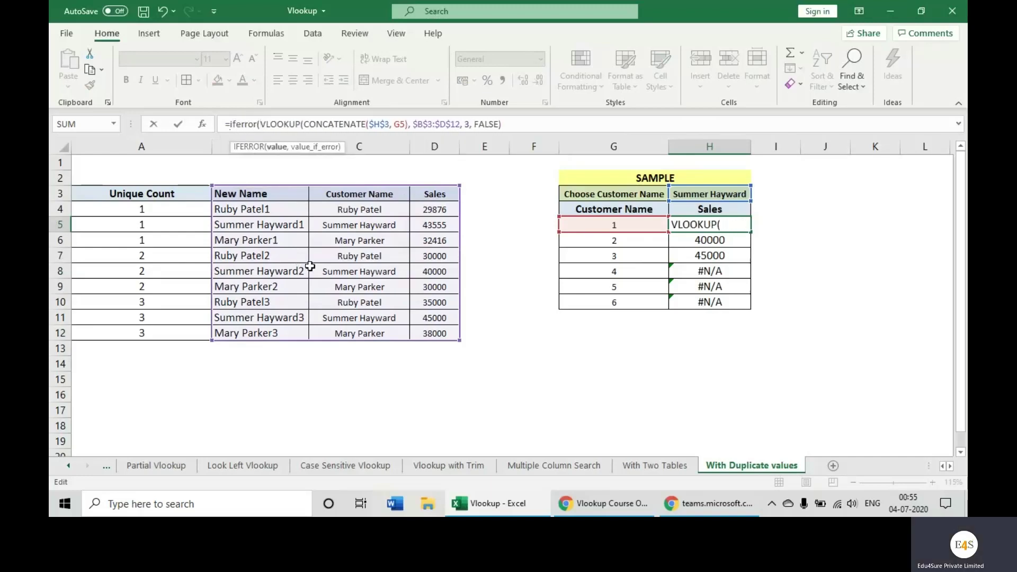
left_click(546, 124)
type(",")
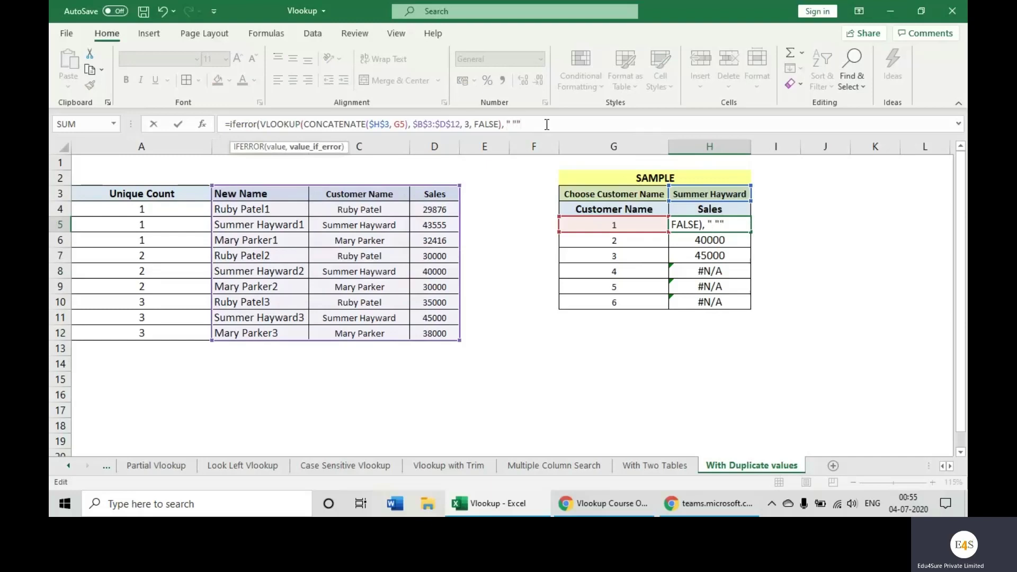
key("BackSpace")
key("Return")
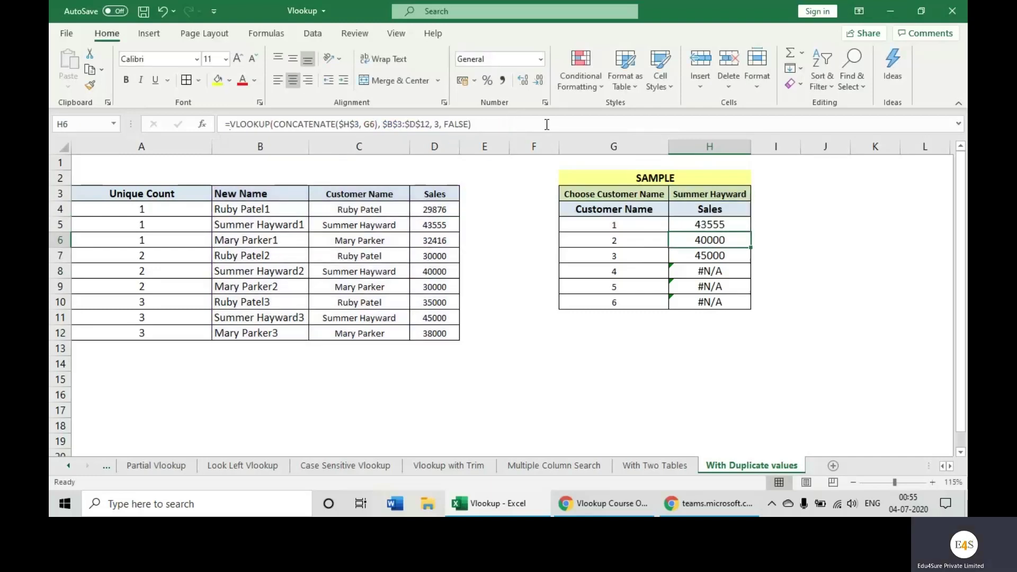
- Fill the IFERROR formula from H5 down to H10
left_click(741, 222)
left_click_drag(750, 232, 749, 313)
left_click(710, 350)
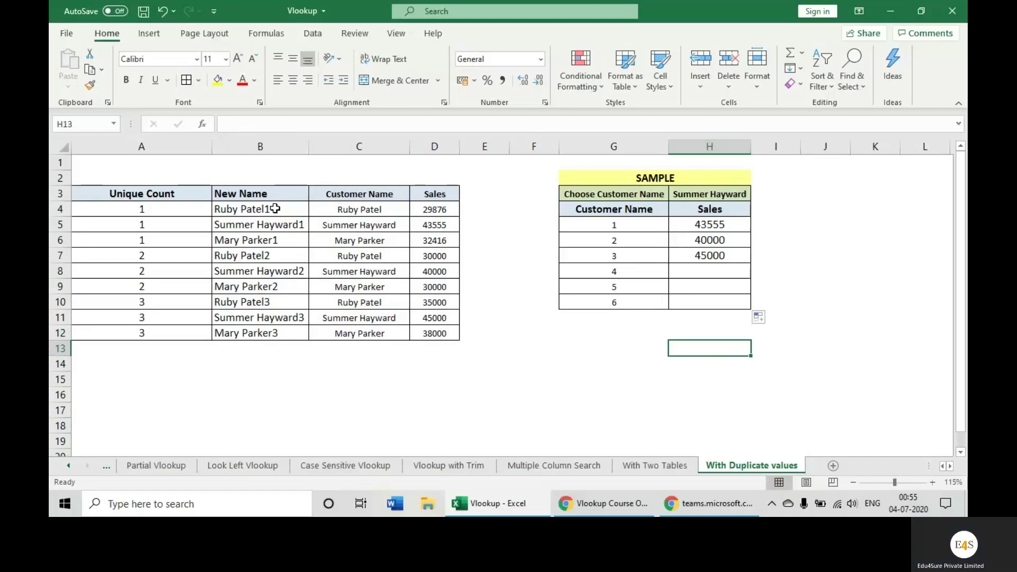
- Review the Customer Name, New Name and Sales entries in rows 4 to 12 and widen column D slightly
left_click_drag(370, 207, 371, 343)
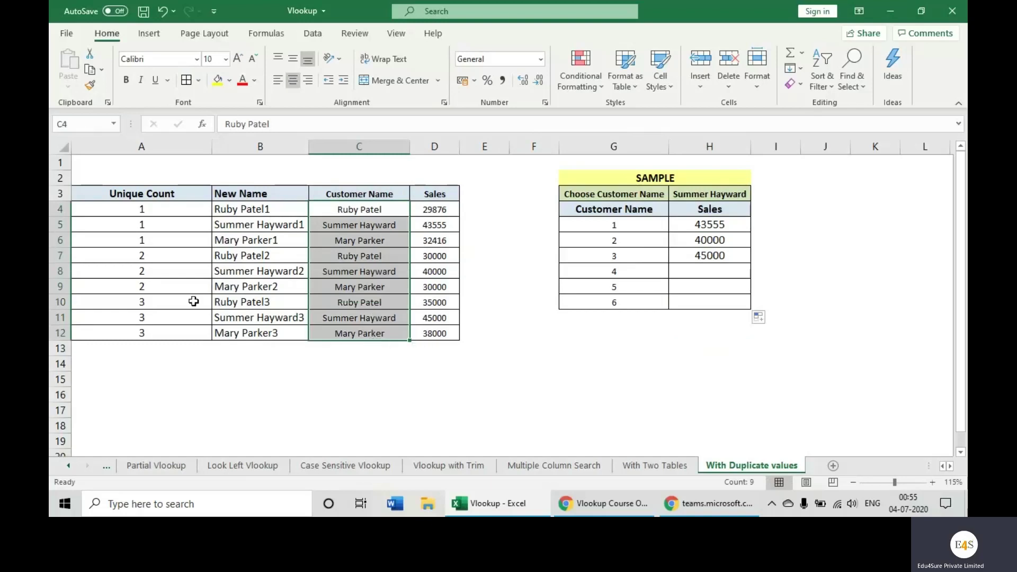
left_click_drag(264, 210, 268, 334)
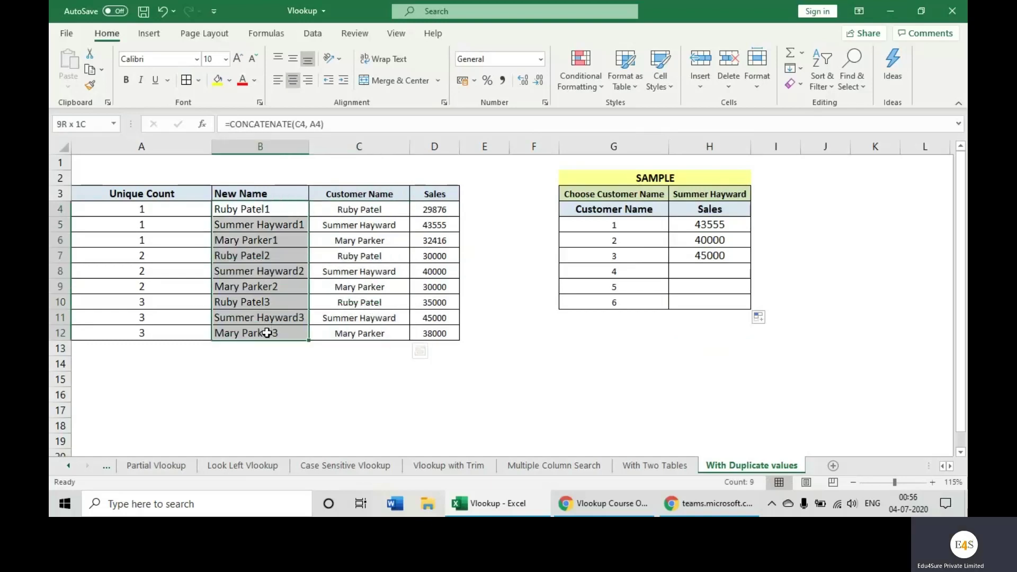
left_click_drag(441, 211, 454, 334)
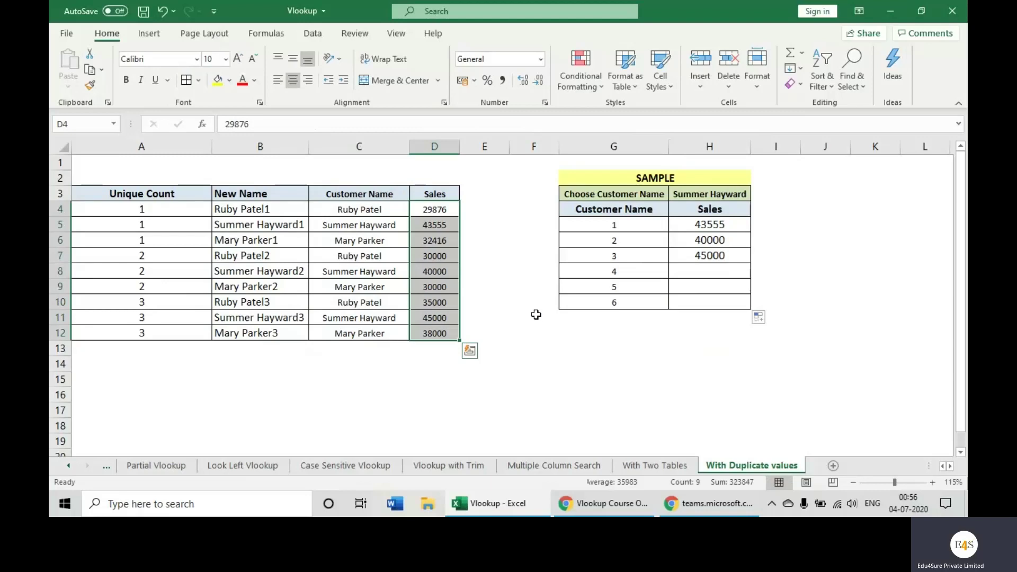
left_click_drag(459, 147, 483, 147)
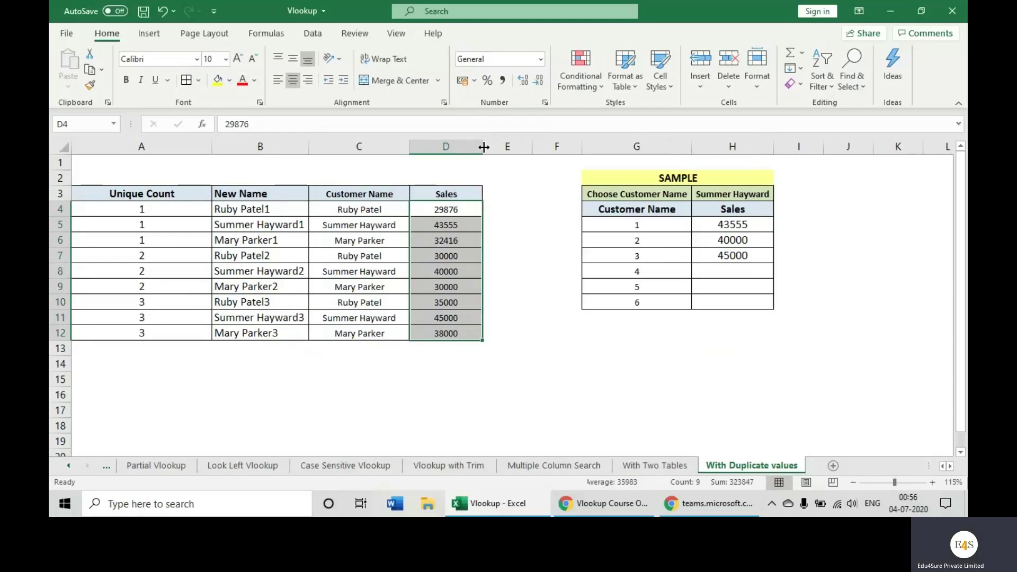
- Examine the Unique Count formulas in A4:A12 together with the New Name and Sales columns beside them
left_click_drag(182, 212, 182, 332)
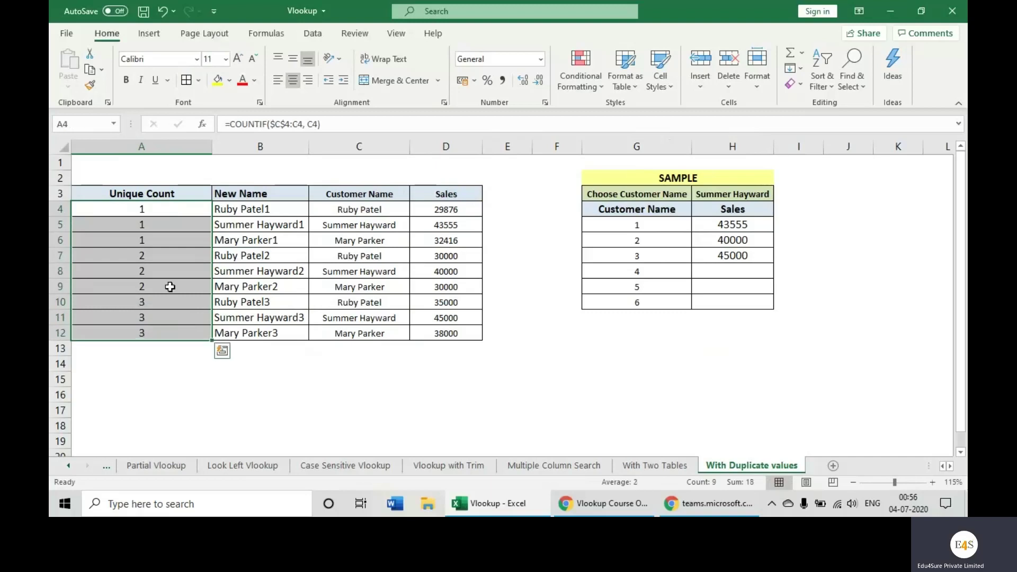
left_click(163, 272)
left_click(163, 288)
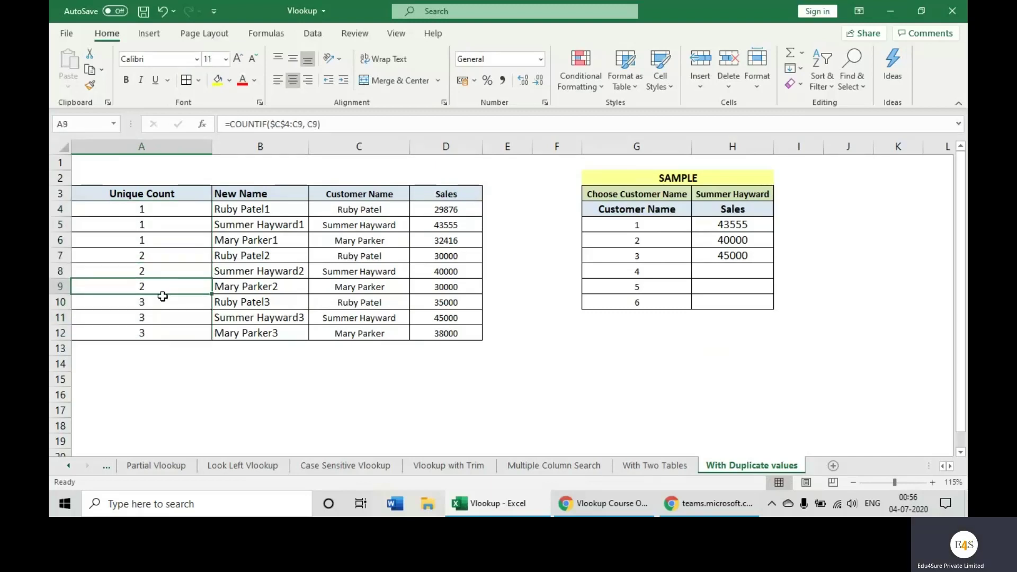
left_click_drag(263, 215, 267, 332)
left_click_drag(446, 211, 465, 333)
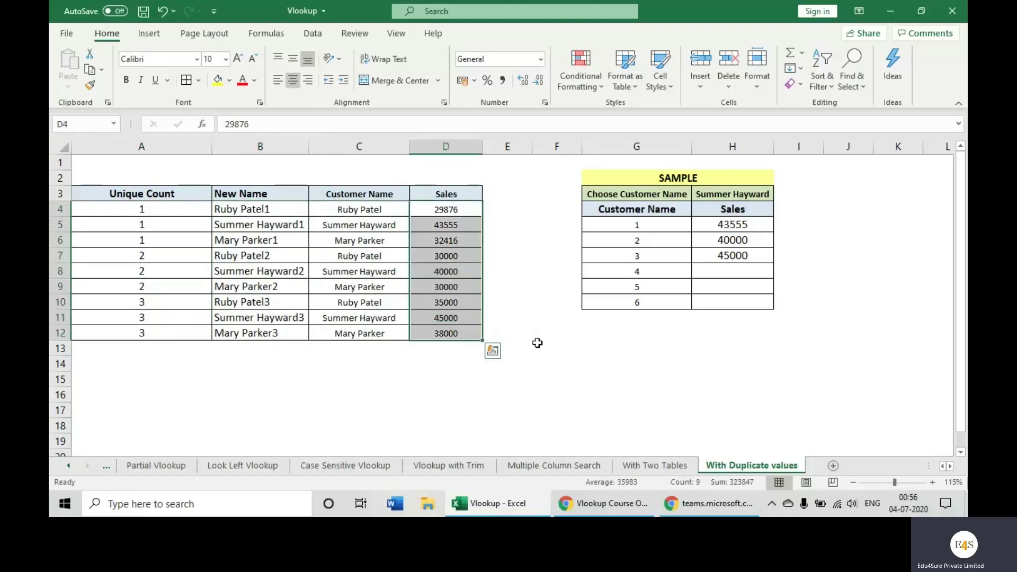
left_click(535, 346)
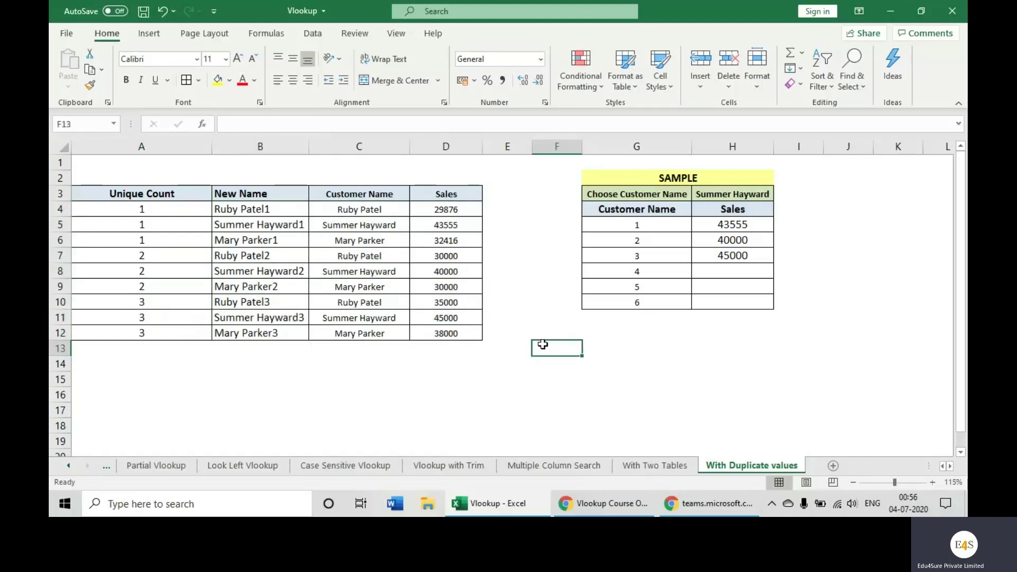